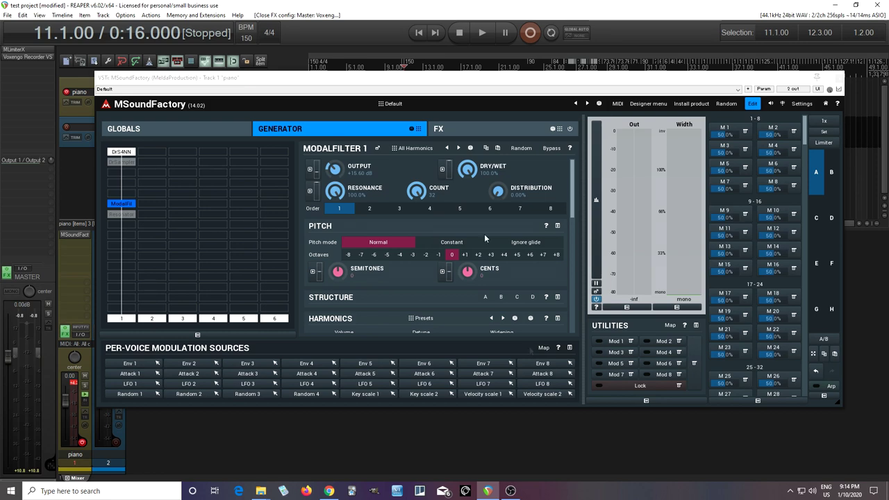
- Glance at the Drum Synthesizer4NN settings, then go back to the ModalFilter module
click(128, 153)
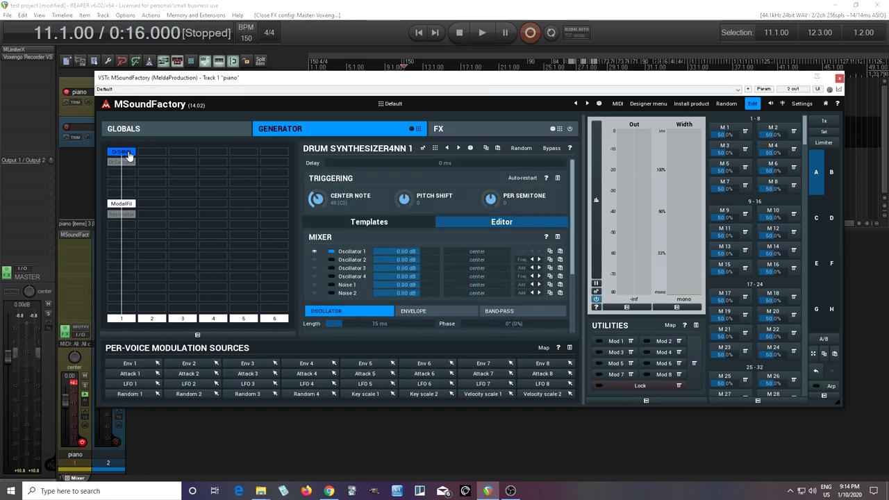
click(121, 205)
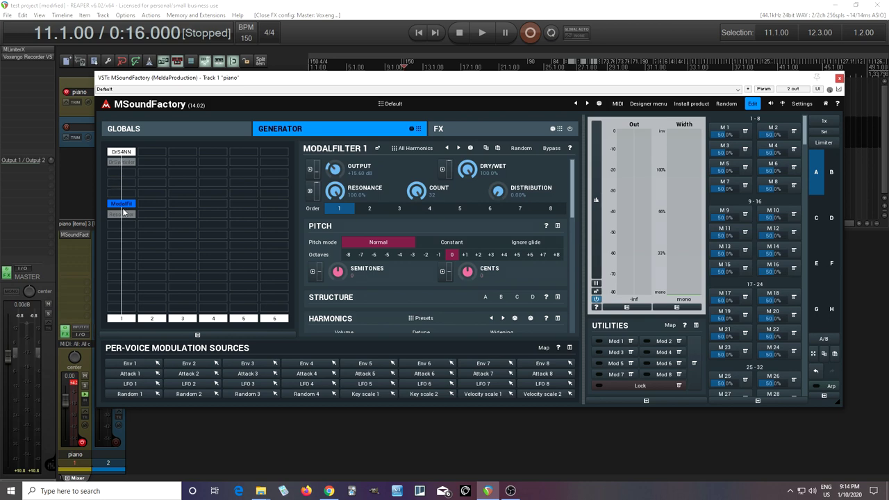
drag(573, 207, 578, 184)
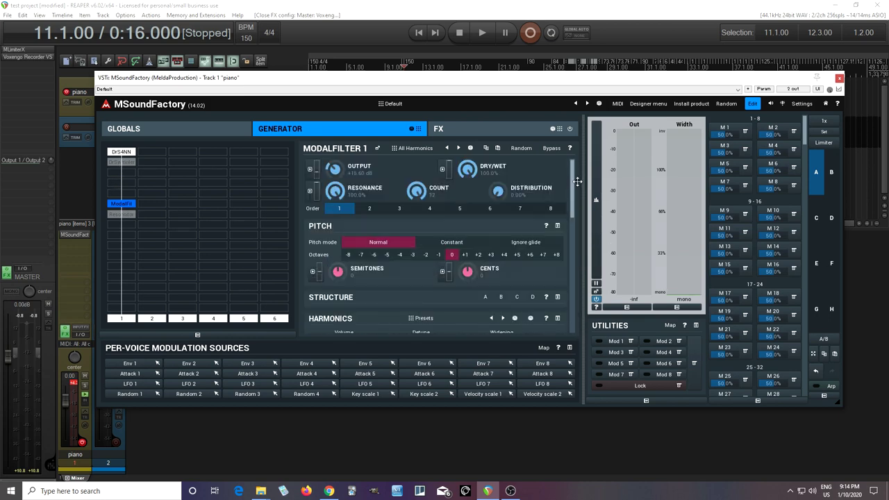
- Pop out the Drum Synthesizer4NN editor, review Oscillator 1's envelope and shape, dock it, then select Drum Sampler
click(121, 152)
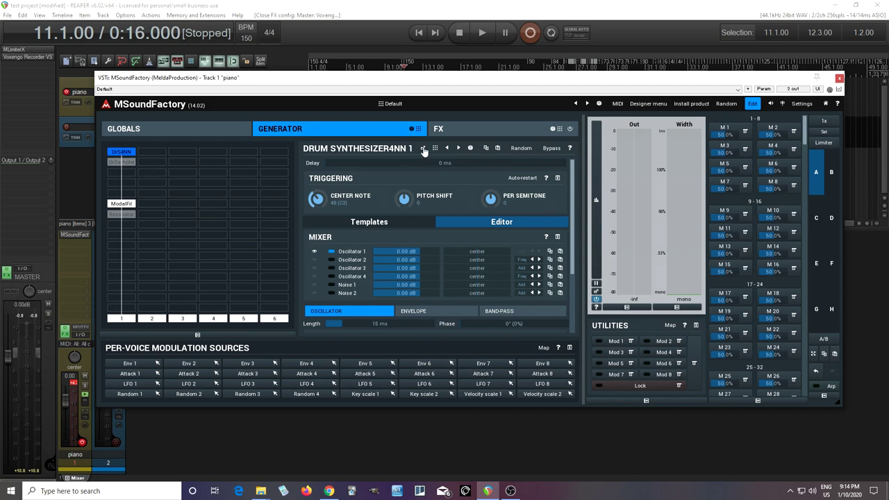
click(422, 149)
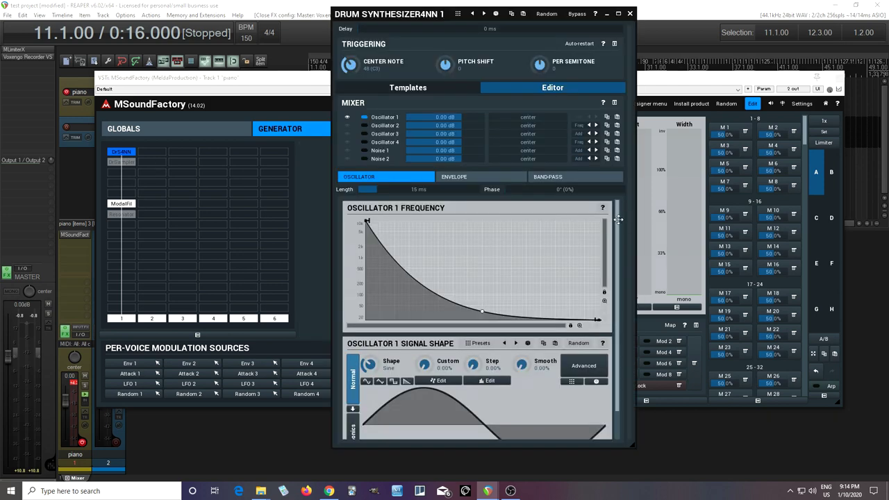
scroll(618, 219, down, 1)
scroll(618, 219, up, 1)
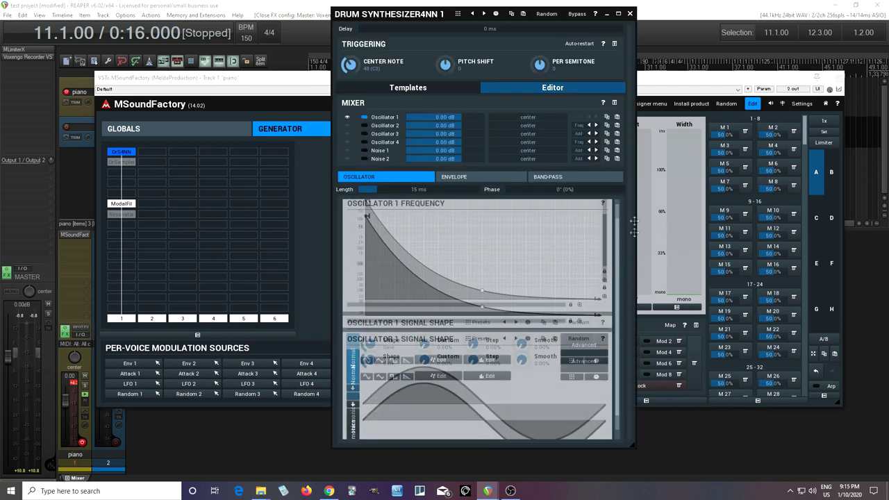
click(467, 178)
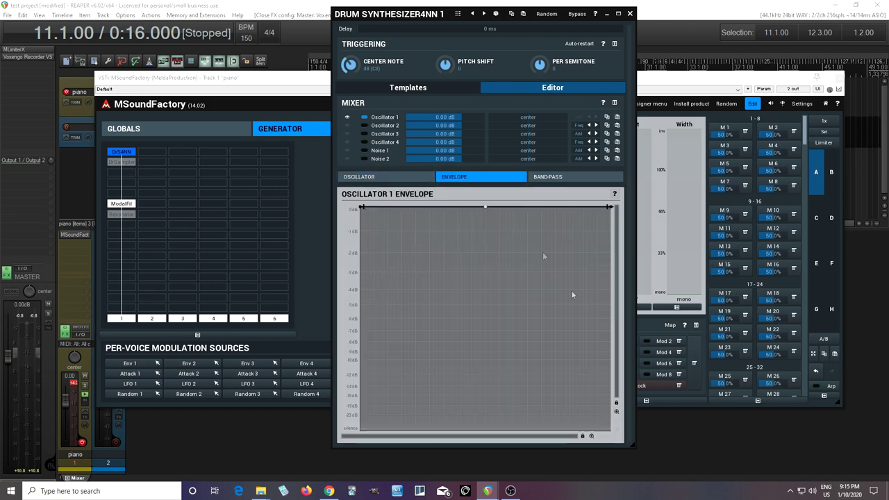
click(369, 181)
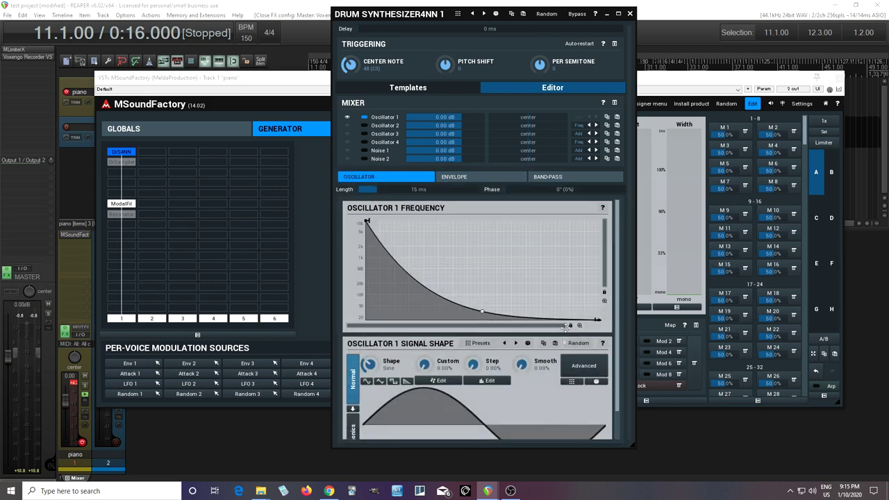
click(619, 14)
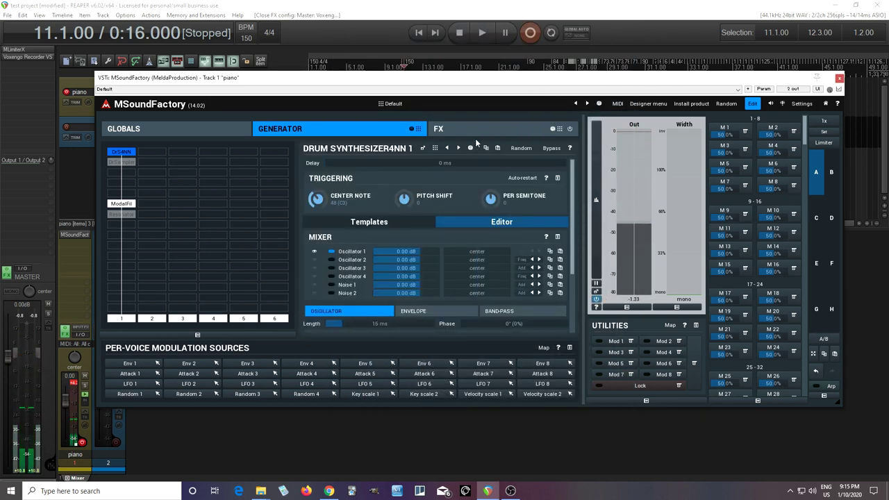
click(126, 164)
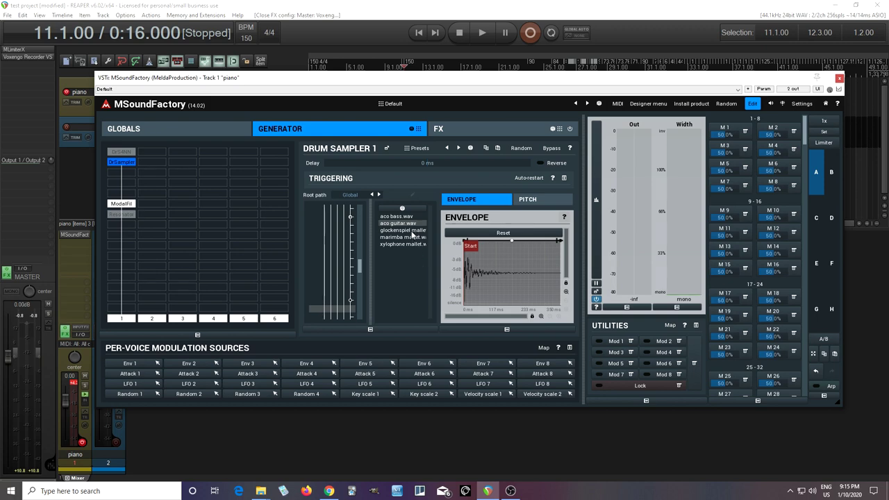
- Audition the glockenspiel, marimba and xylophone mallet samples, settling on marimba mallet
click(413, 232)
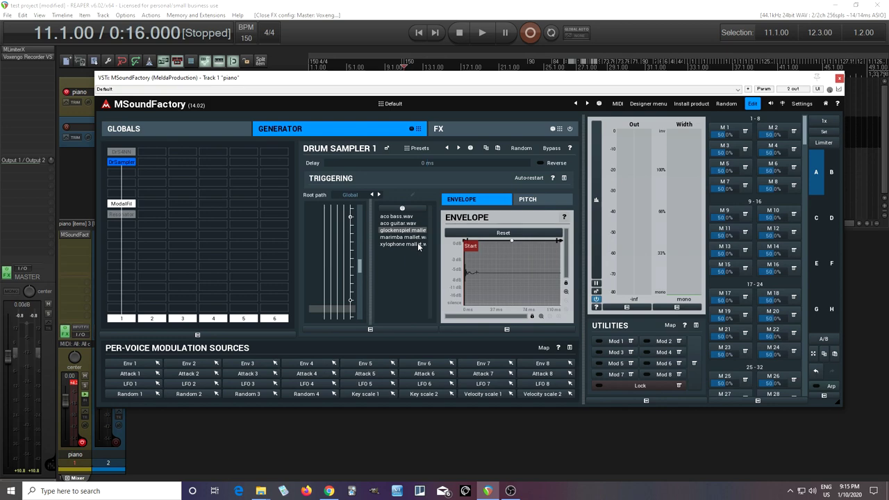
click(420, 237)
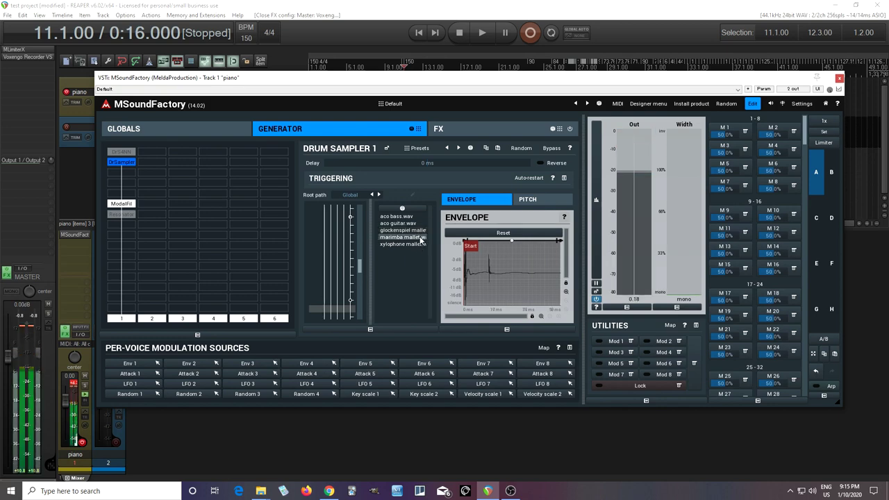
click(420, 245)
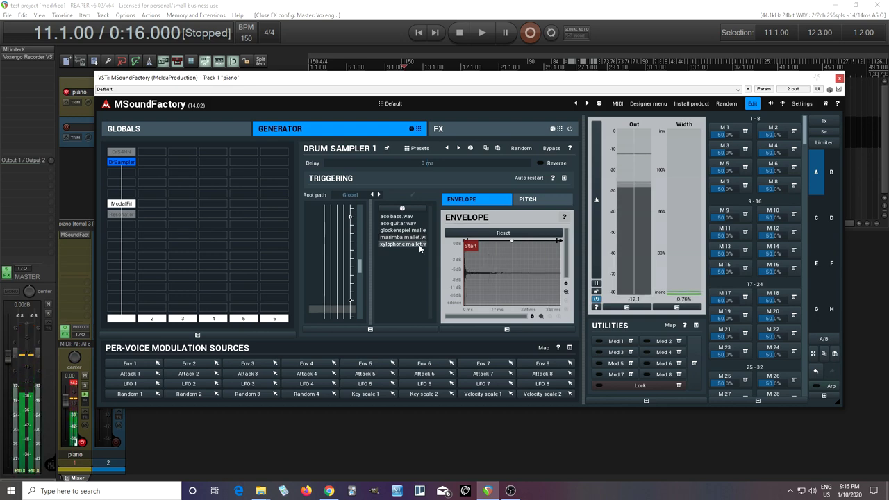
click(410, 231)
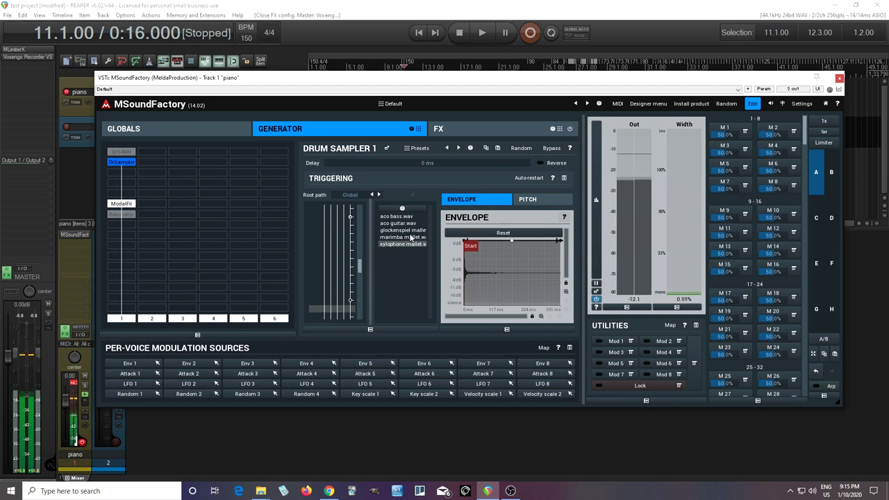
click(416, 239)
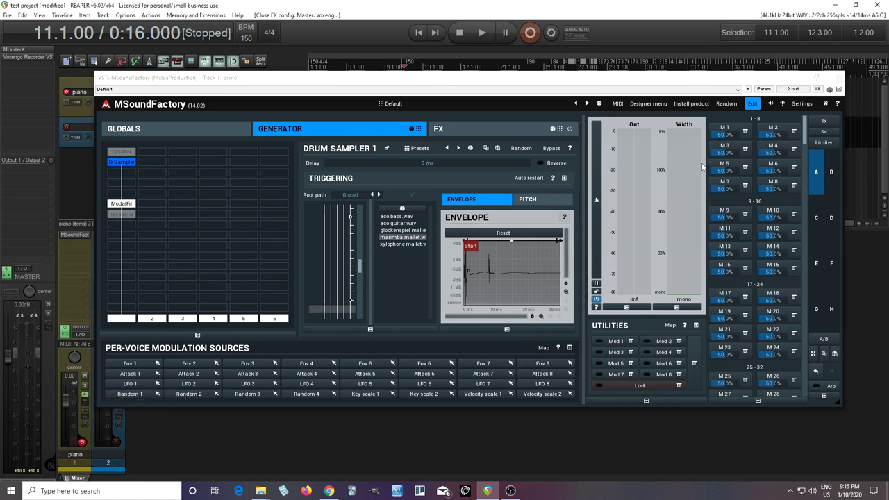
- Enable the output limiter and review the Drum Synthesizer4NN, ModalFilter and Resonator modules
click(830, 143)
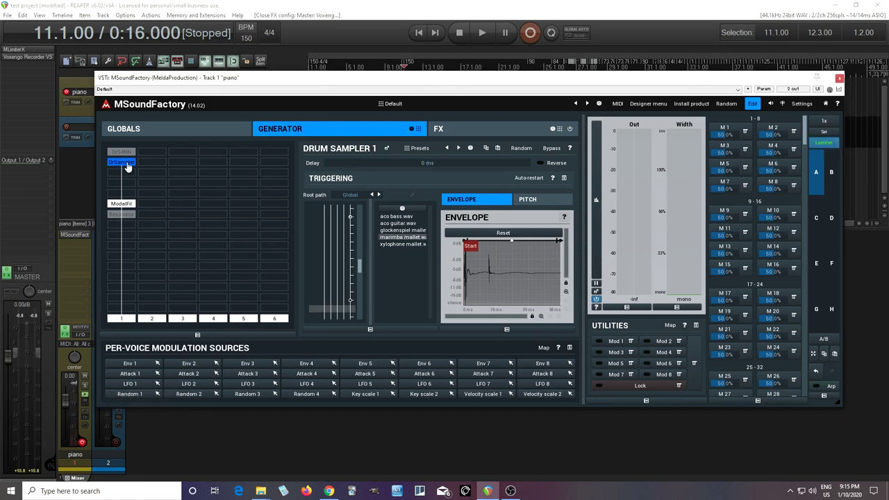
click(121, 151)
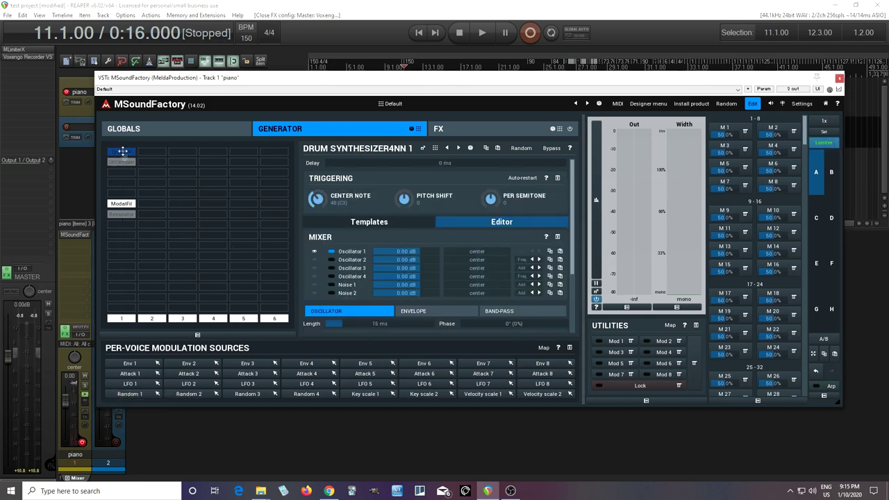
click(121, 204)
click(121, 214)
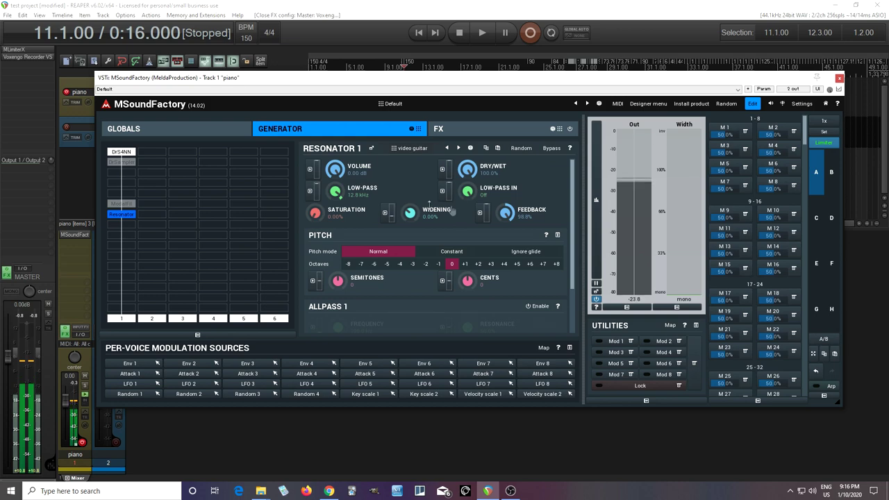
- Load aco guitar.wav into the Drum Sampler, then review Drum Synthesizer4NN and the Resonator
click(126, 154)
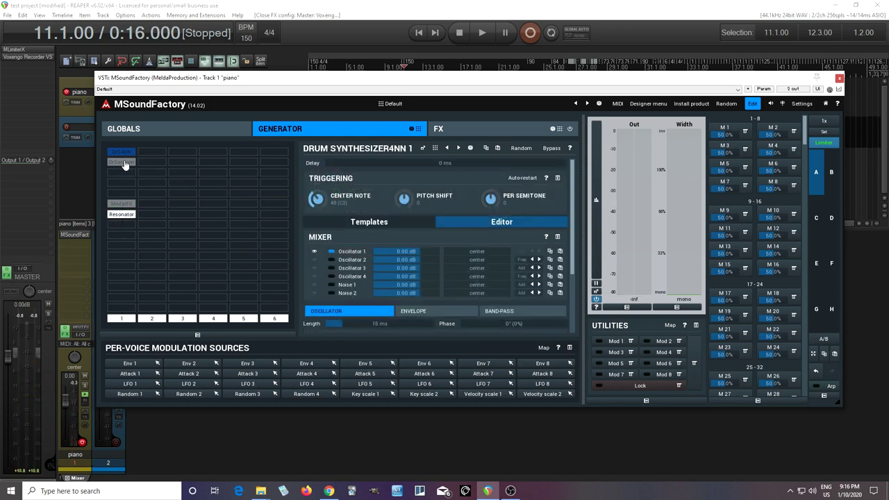
click(125, 164)
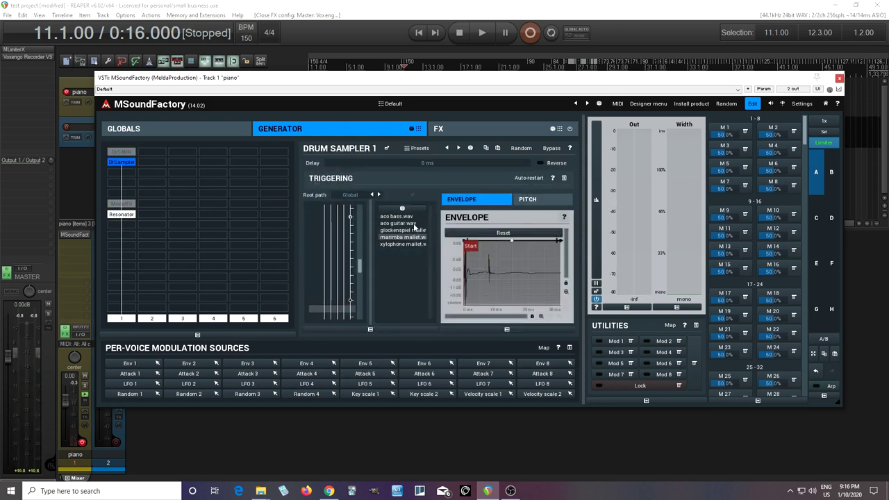
click(414, 222)
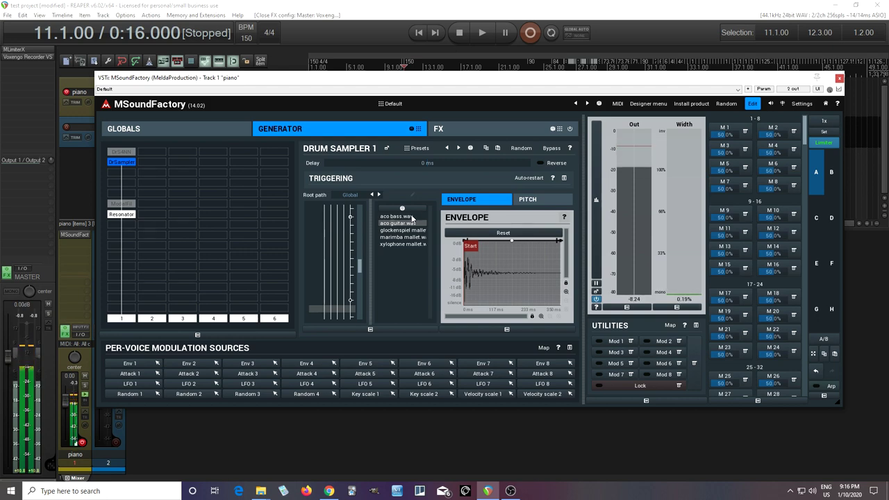
click(126, 153)
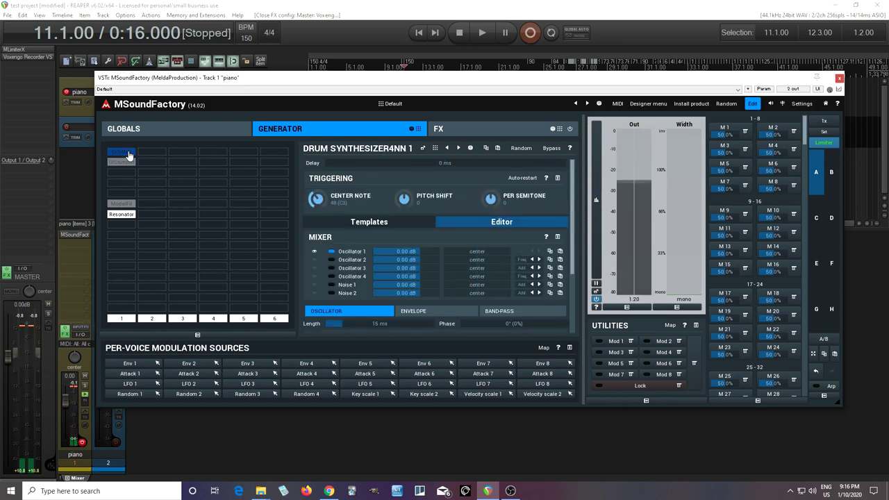
click(126, 162)
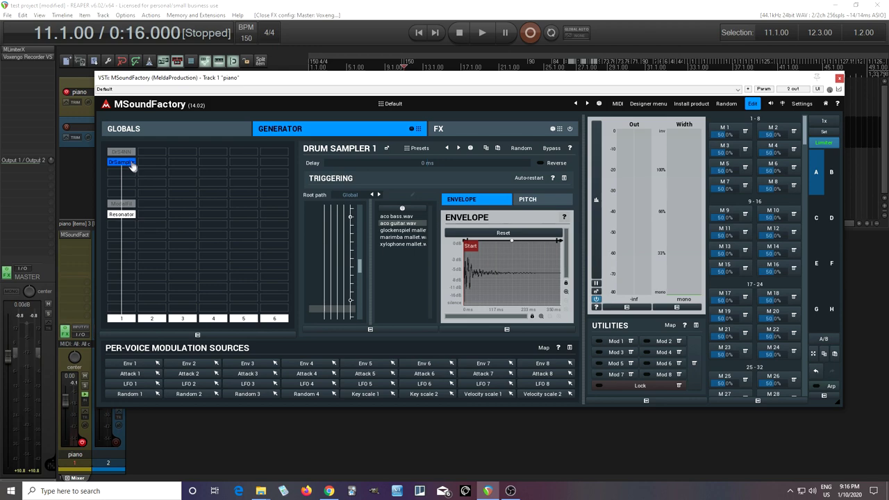
click(121, 214)
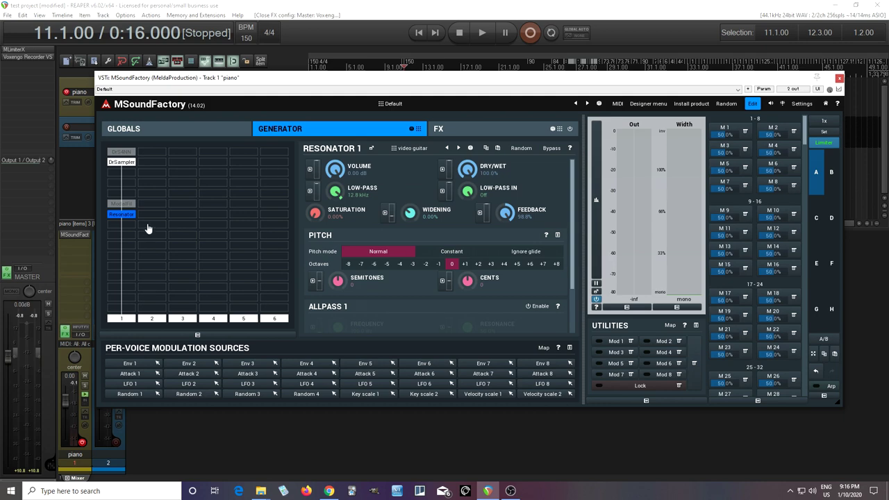
- Load the video bass preset into the Resonator module
click(120, 163)
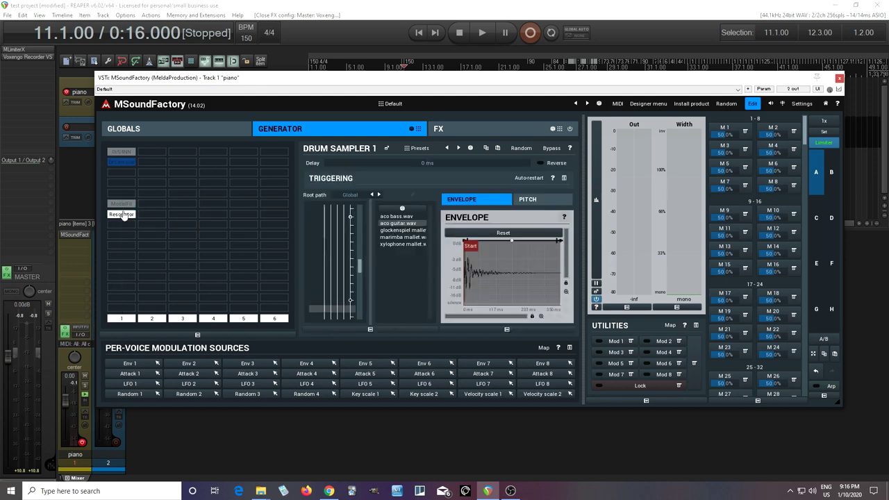
click(122, 215)
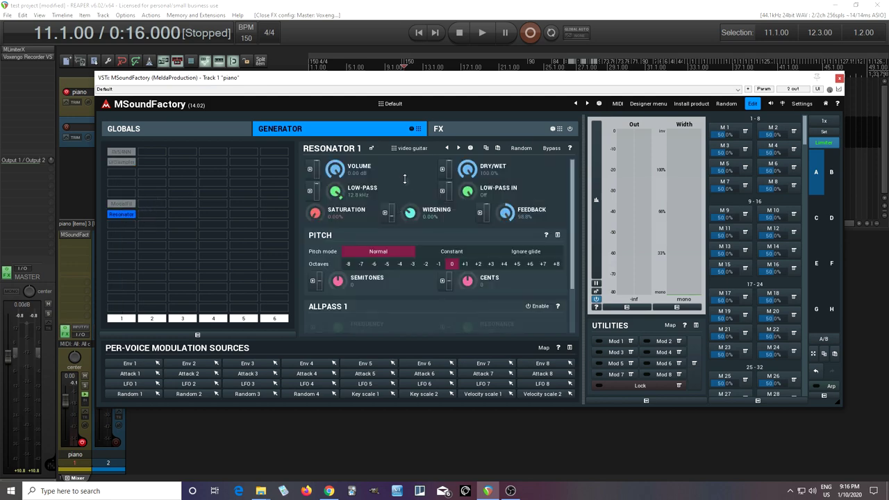
click(410, 148)
double_click(426, 212)
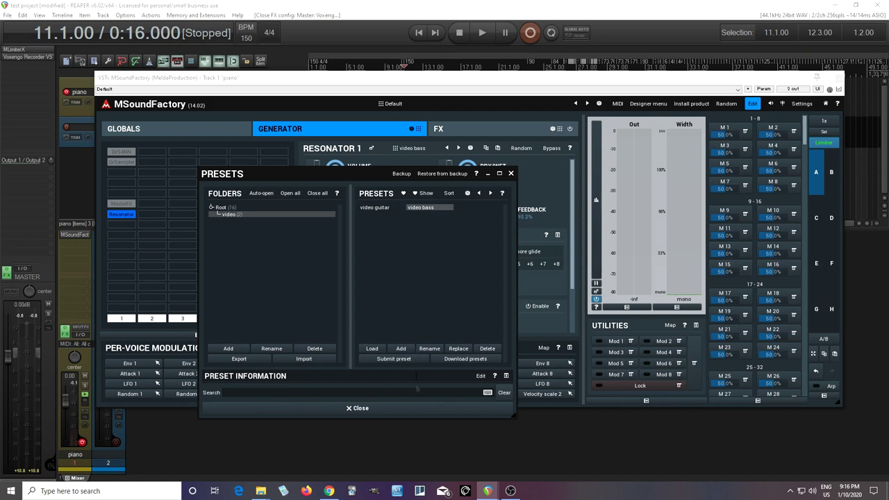
click(418, 413)
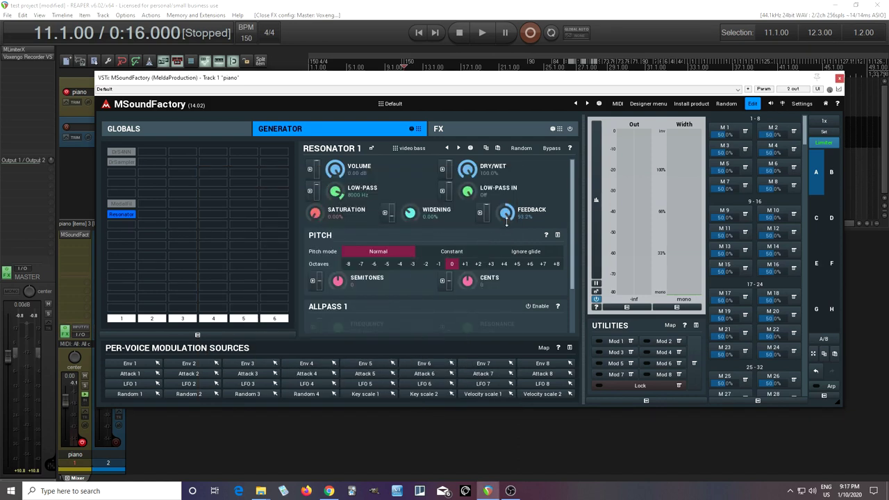
- Check the Drum Synthesizer4NN settings and close the MSoundFactory window
scroll(563, 229, down, 2)
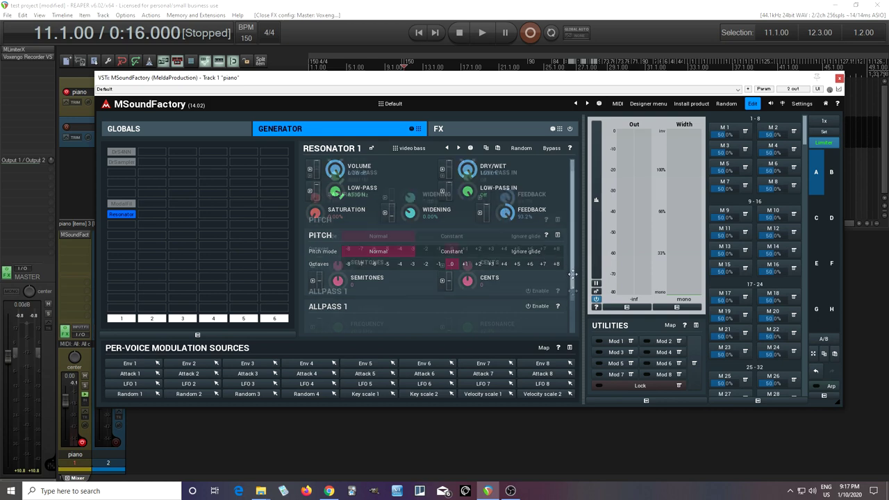
scroll(570, 232, up, 2)
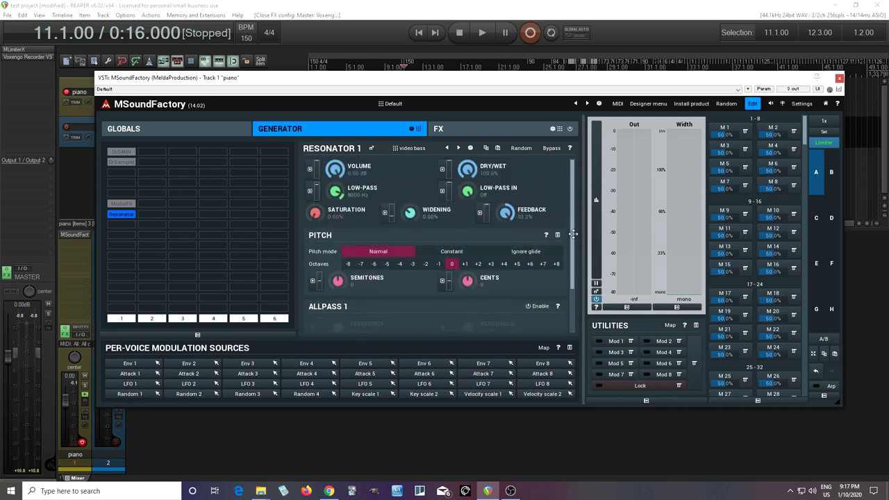
click(122, 153)
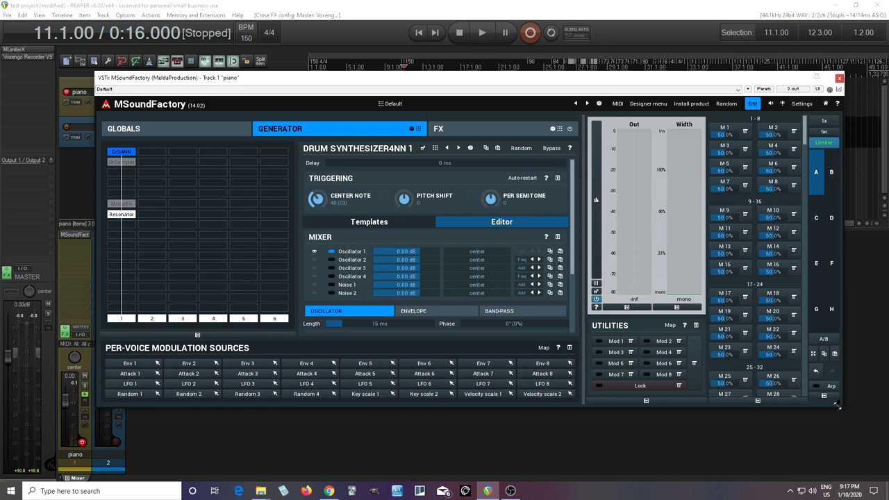
click(839, 77)
- Mute the piano, unmute track 2, and play the recorded track from the project start
click(276, 92)
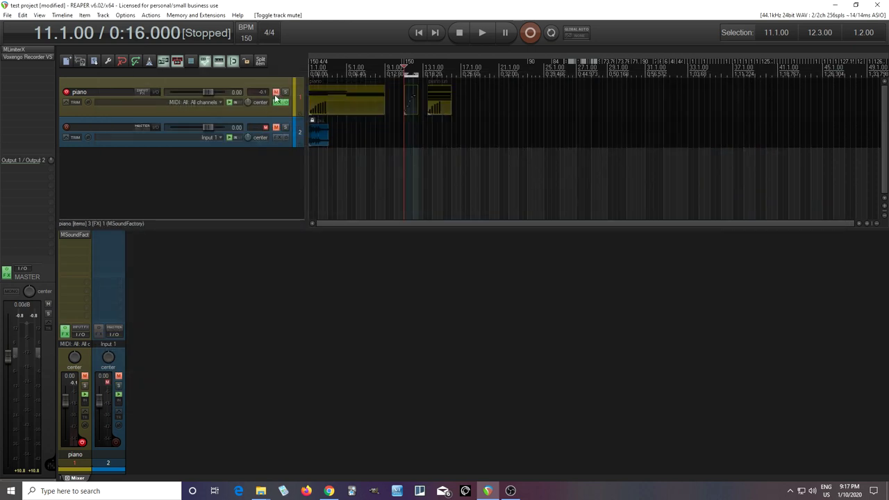
click(276, 127)
click(419, 33)
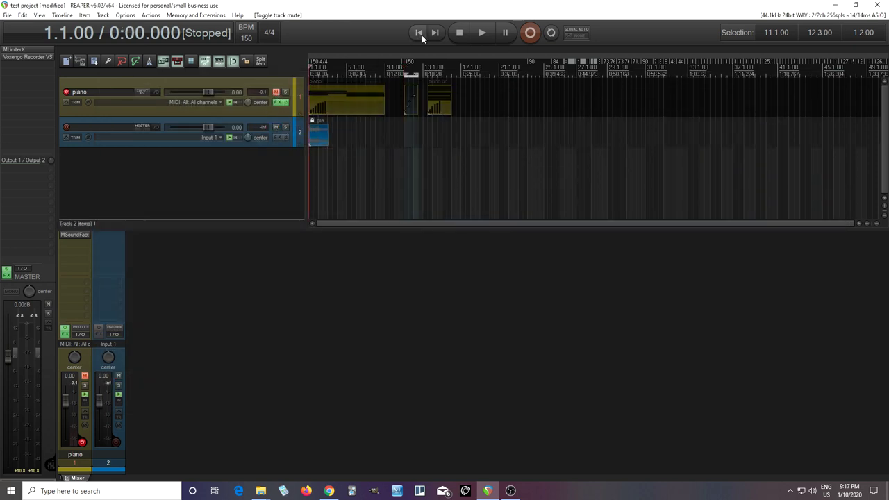
click(480, 33)
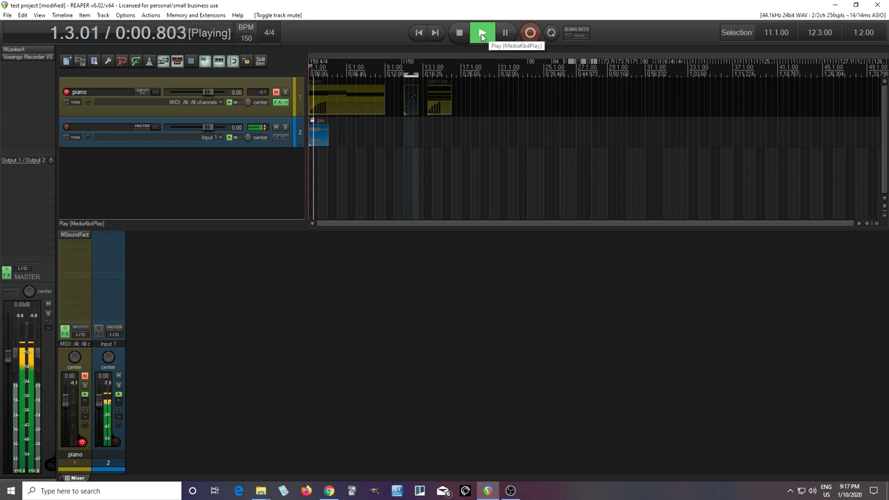
click(461, 35)
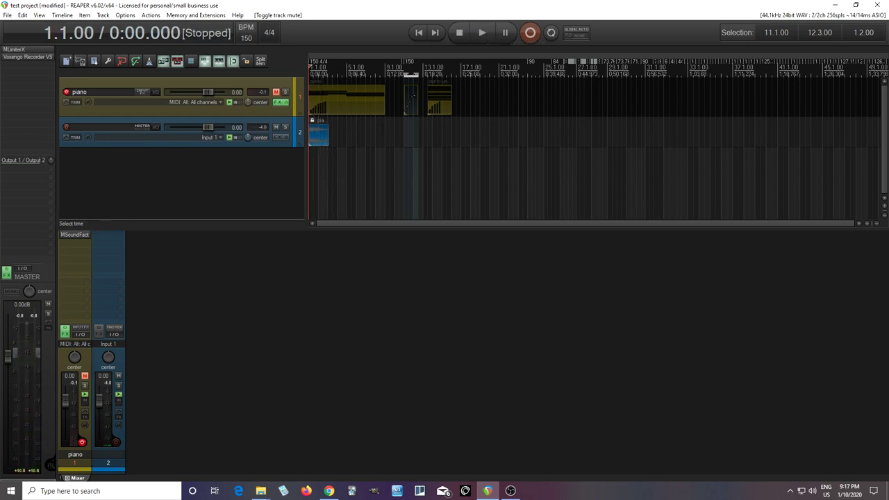
- Mute track 2, unmute the piano, play it from 11.1.00, then reopen MSoundFactory
click(276, 127)
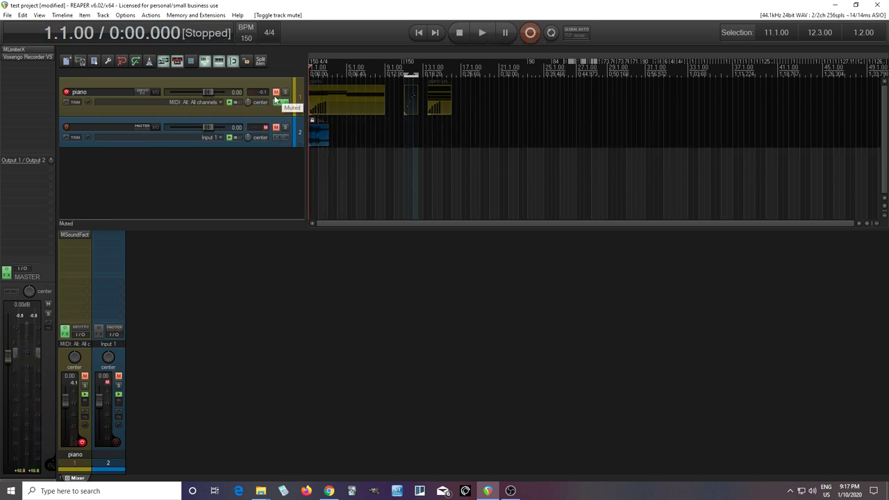
click(276, 92)
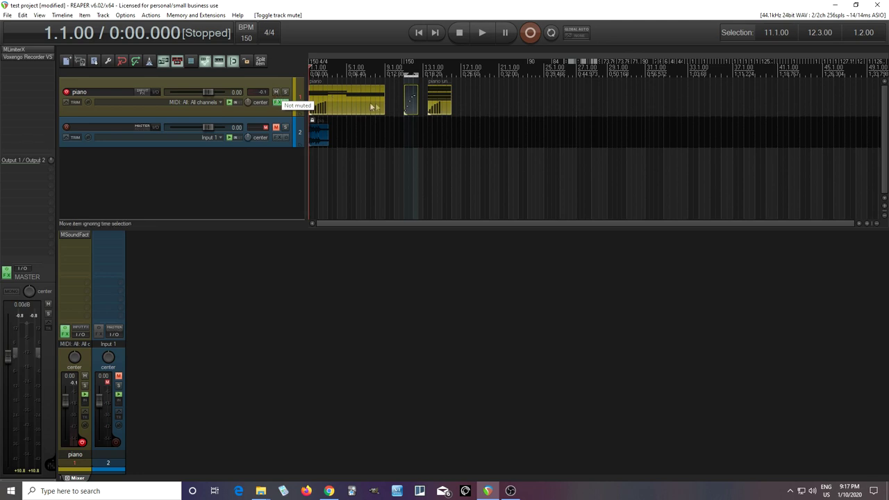
click(403, 67)
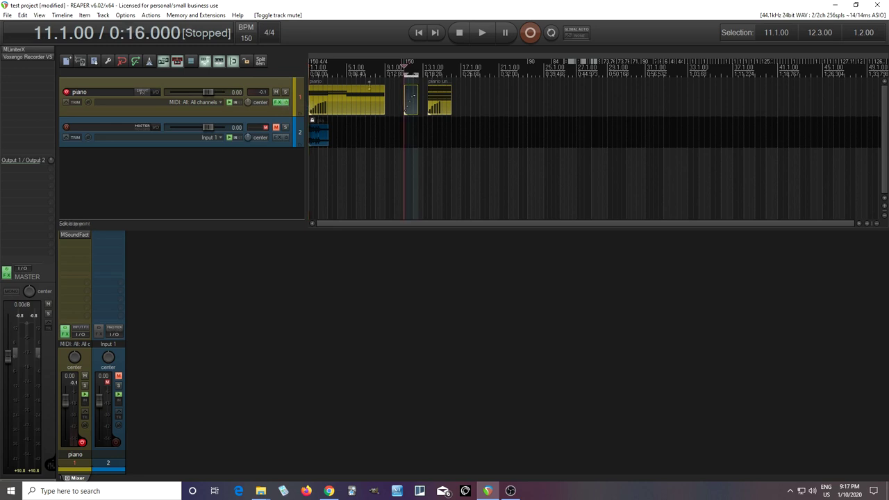
click(483, 35)
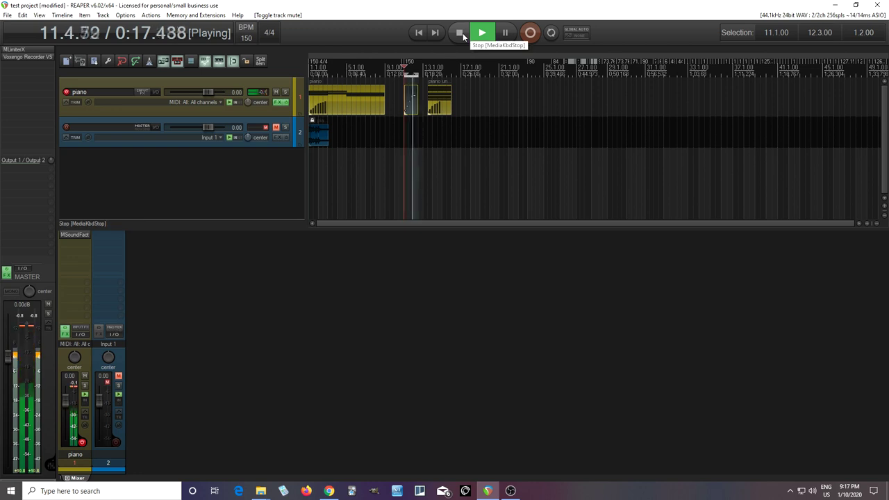
click(460, 33)
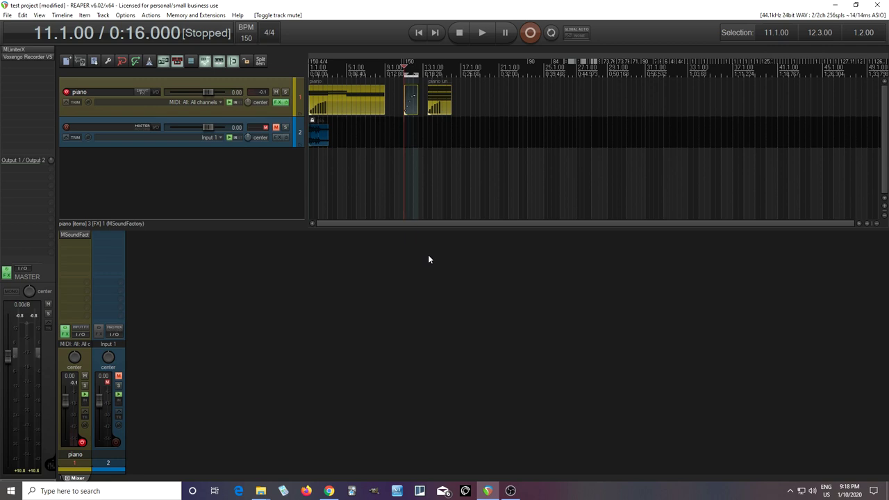
click(75, 234)
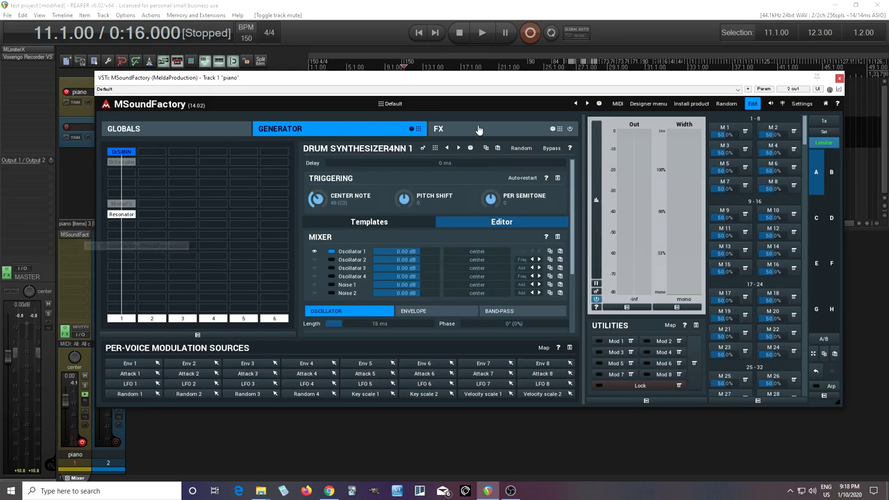
- Replace the Analyzer in the FX grid with a FreeformEqualizer and expand Automatic Equalizer
click(496, 131)
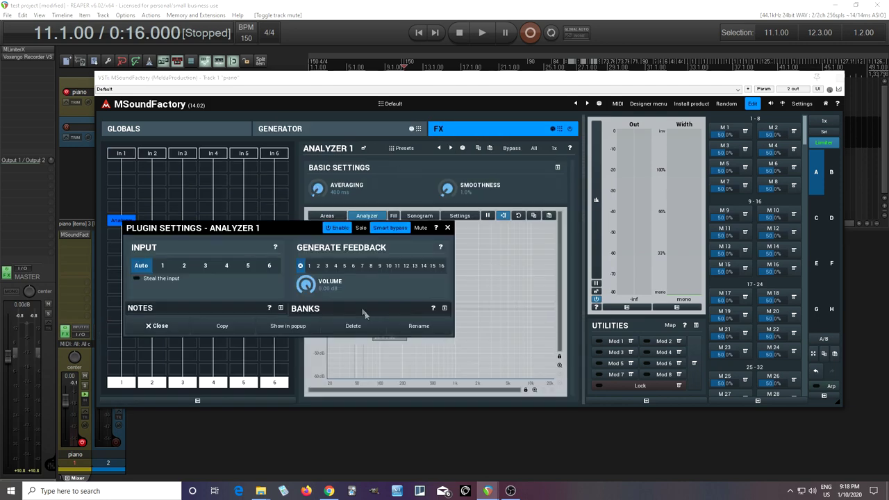
key(Delete)
click(119, 193)
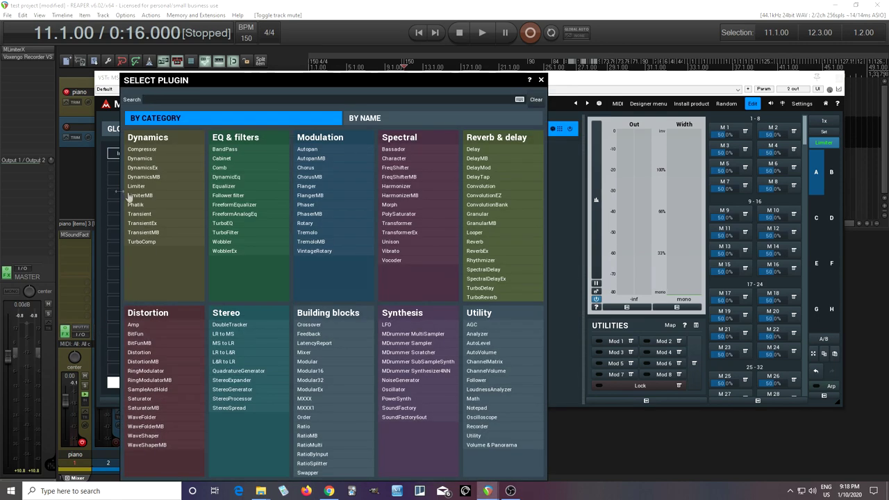
click(255, 209)
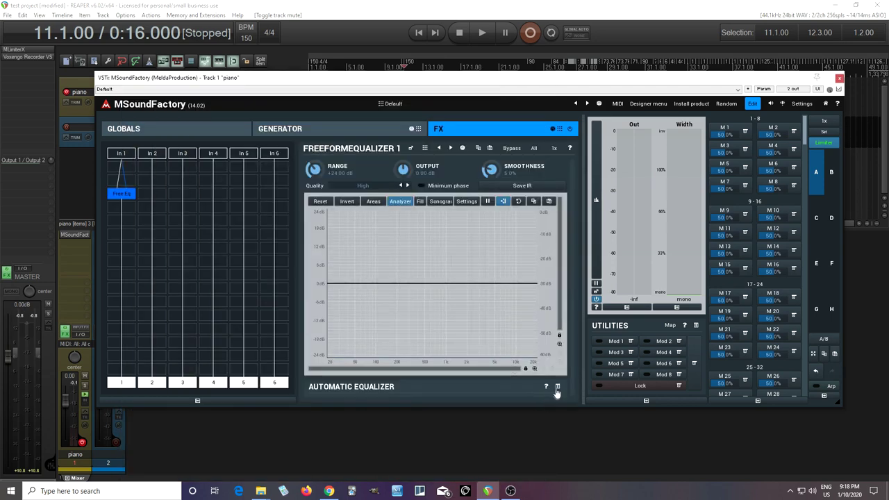
click(557, 388)
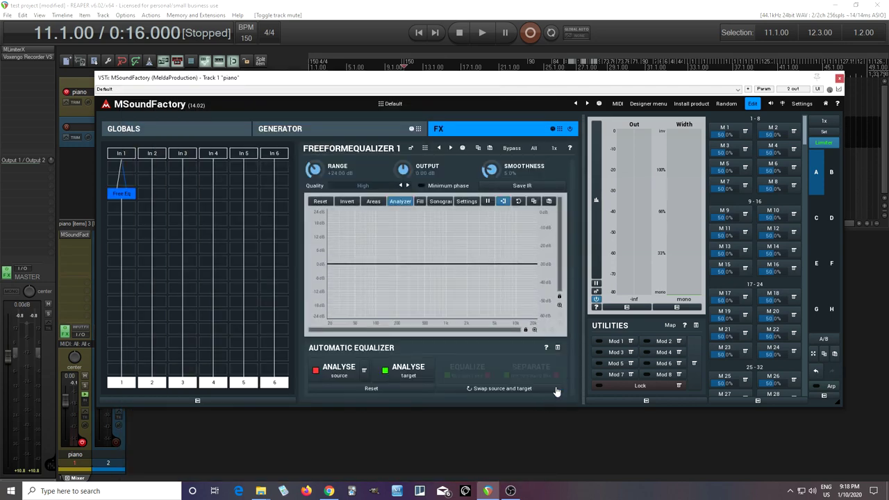
- Analyse fake bass.wav and swap it into the target slot
click(364, 371)
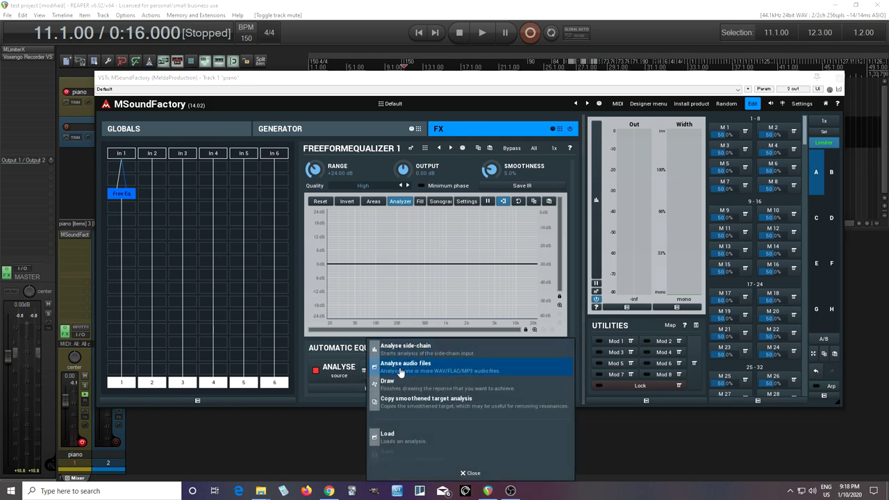
click(401, 373)
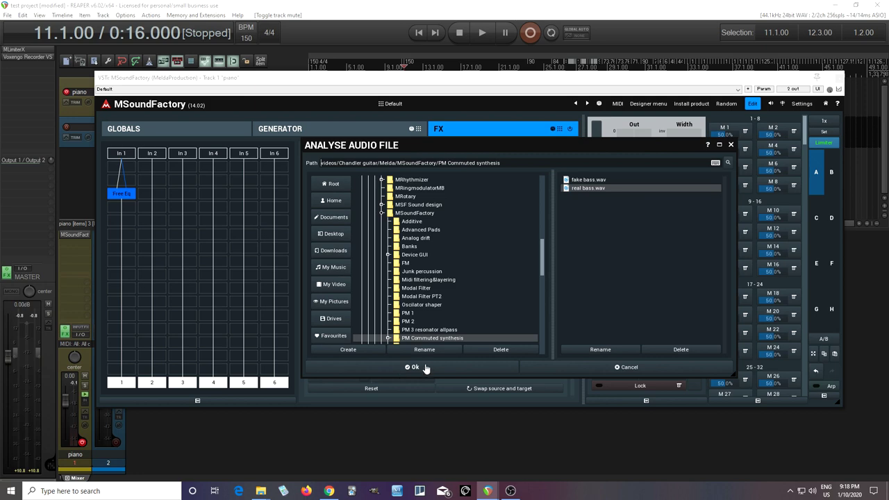
click(594, 180)
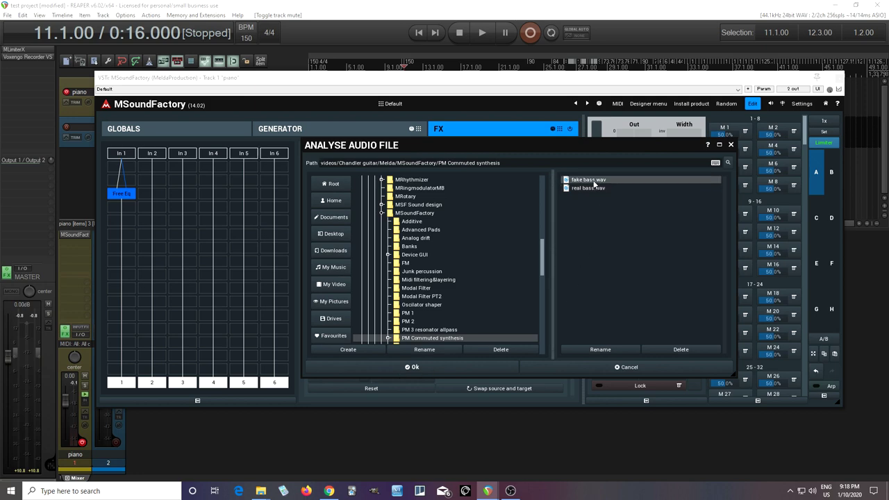
click(427, 368)
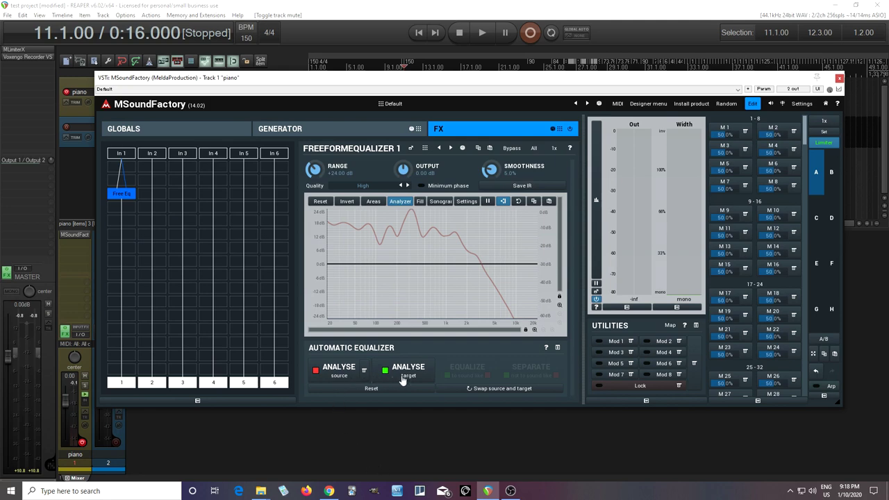
click(495, 390)
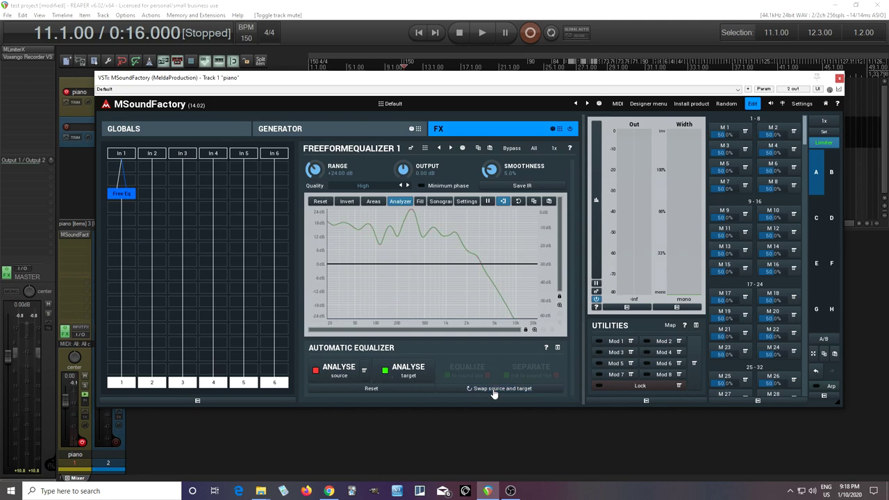
- Analyse real bass.wav as the source spectrum
click(364, 372)
click(386, 368)
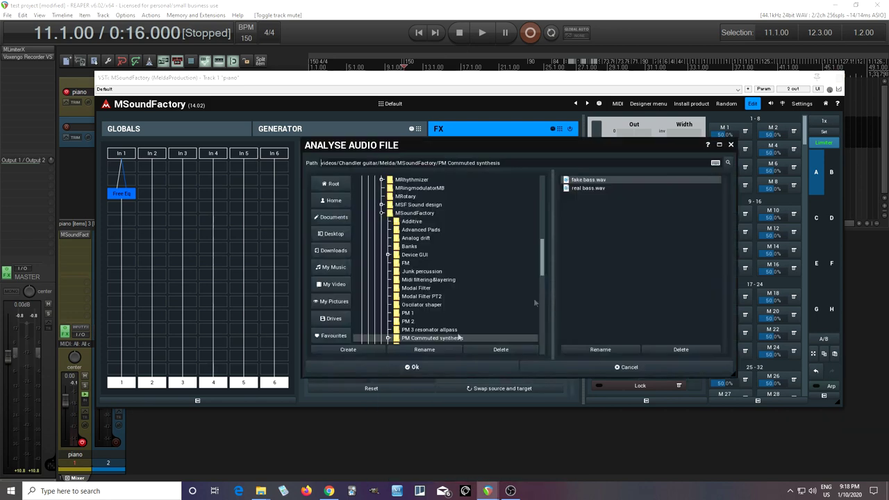
click(600, 189)
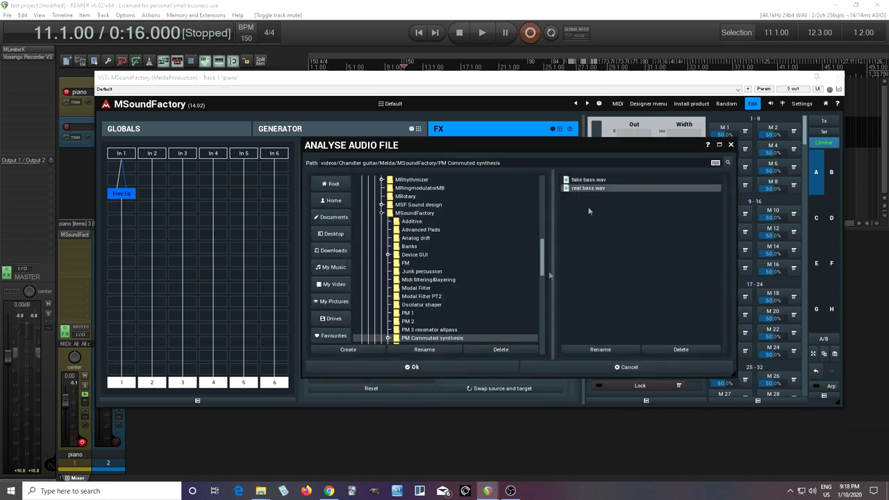
click(426, 368)
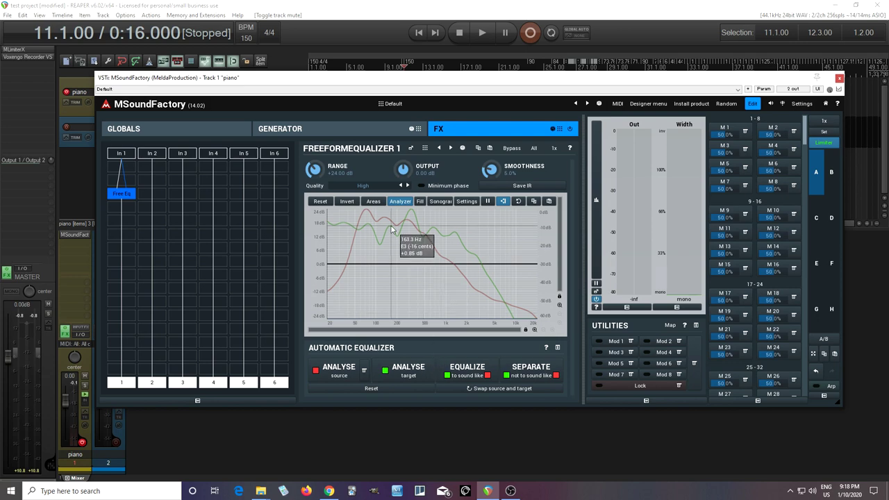
- Enable minimum phase, set range to +64 dB, auto-equalize, lower output, and notch near 2.6 kHz
click(426, 189)
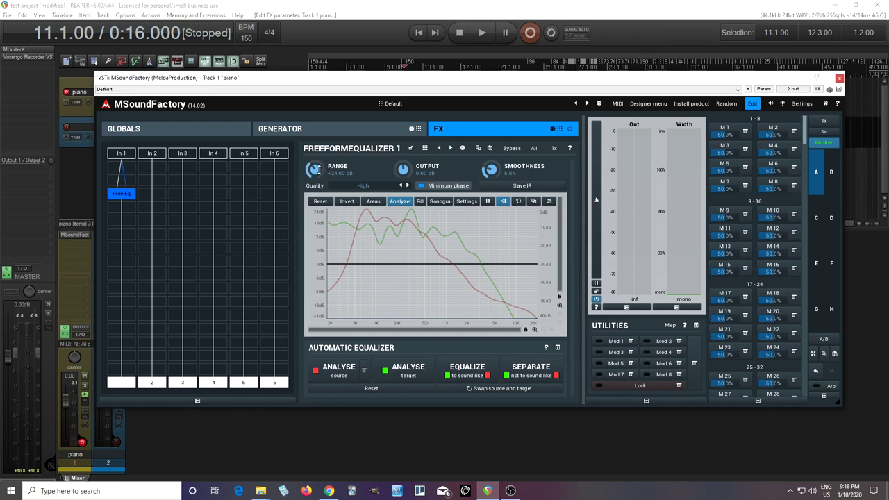
drag(318, 168, 317, 146)
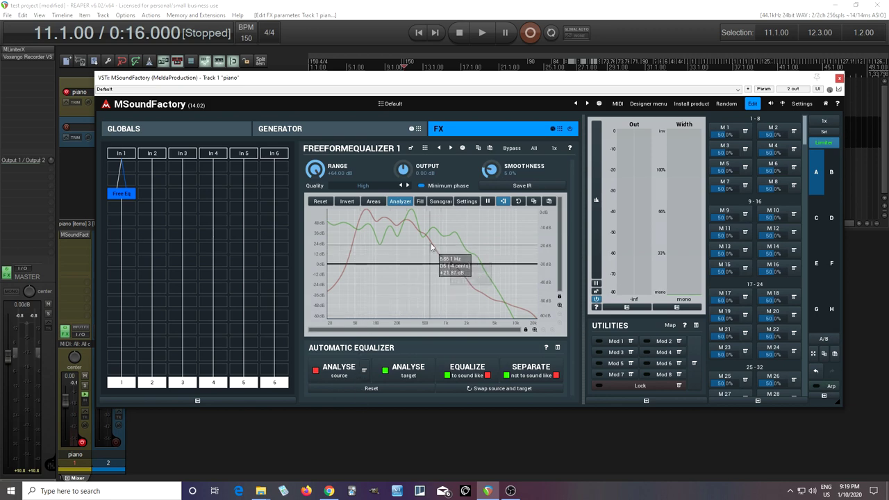
click(475, 374)
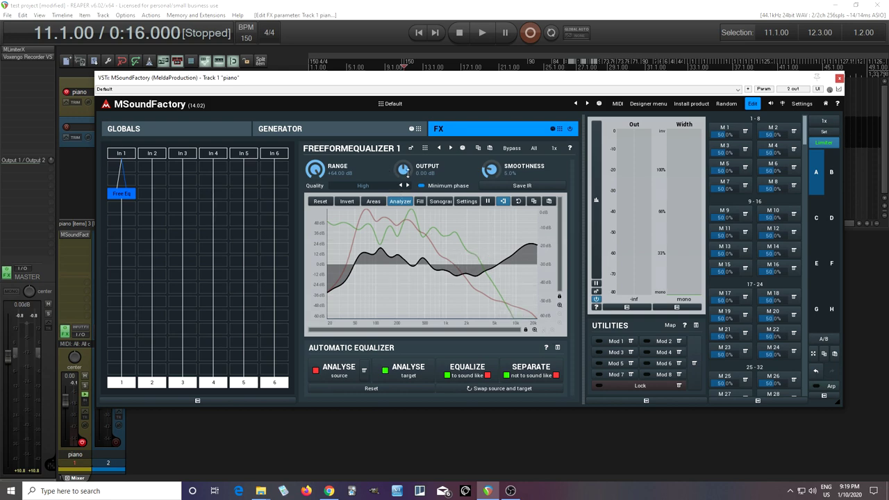
drag(402, 170, 402, 182)
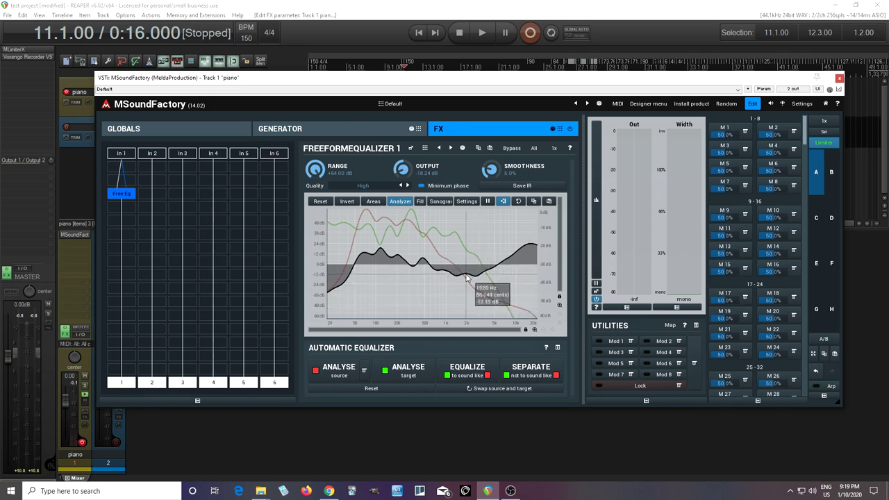
mouse_move(467, 276)
mouse_down()
mouse_move(477, 288)
mouse_move(517, 264)
mouse_move(504, 295)
mouse_move(538, 328)
mouse_up()
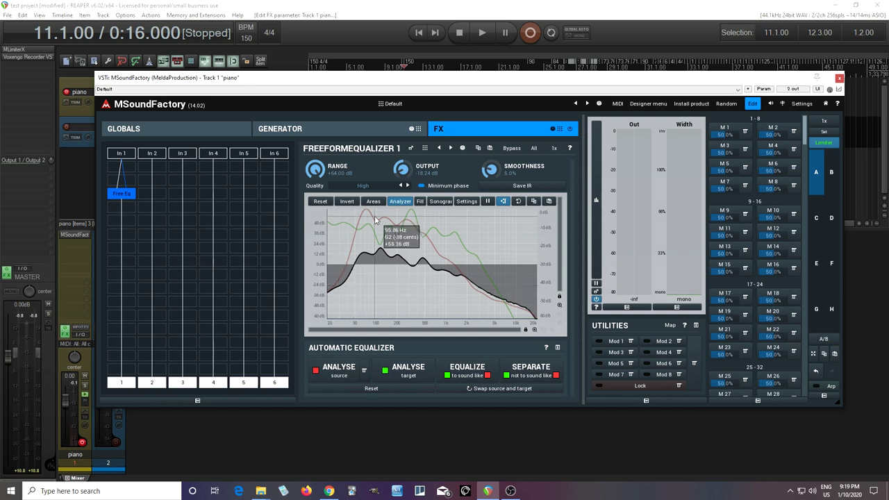
- Reset the output to 0 dB, A/B compare via Bypass, and start exporting the curve as an impulse response
double_click(403, 170)
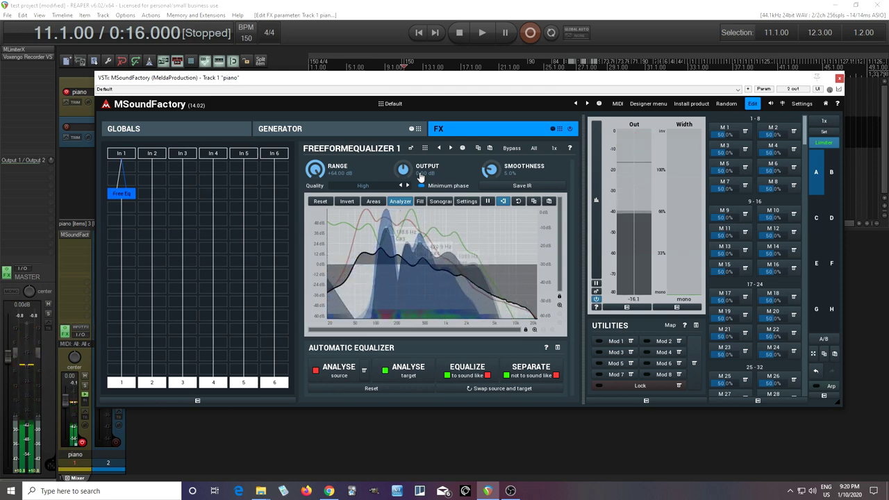
click(514, 151)
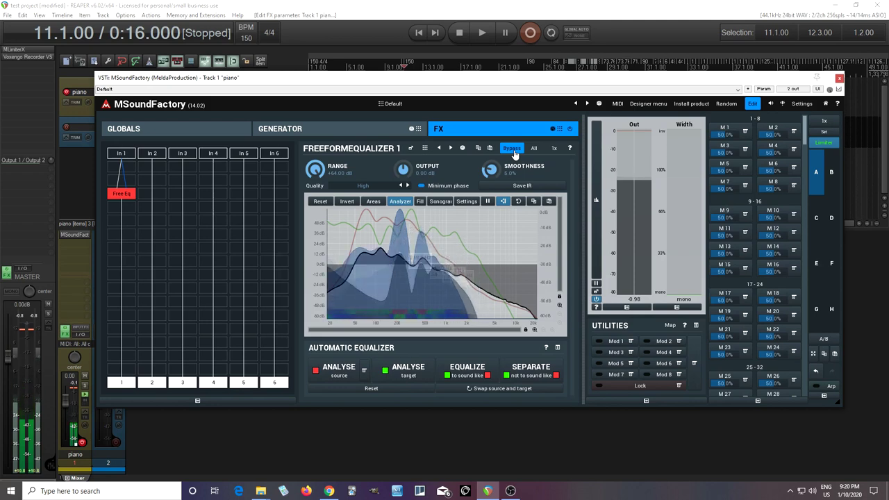
click(514, 150)
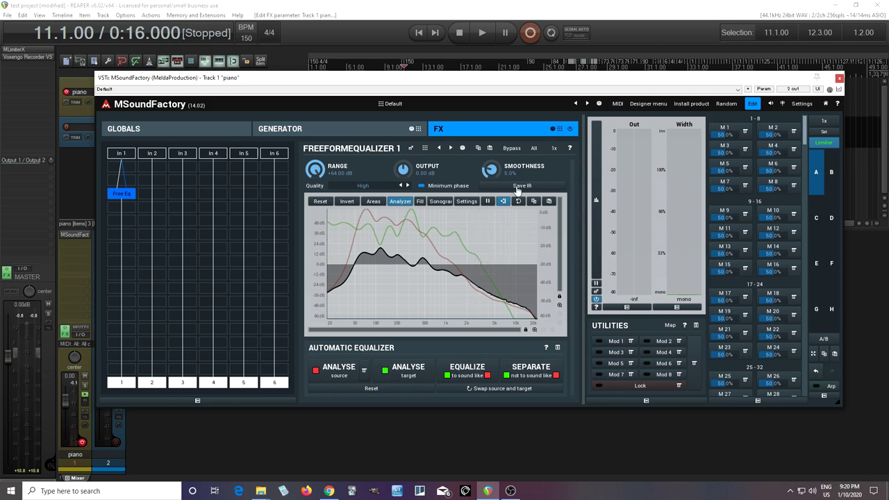
click(518, 188)
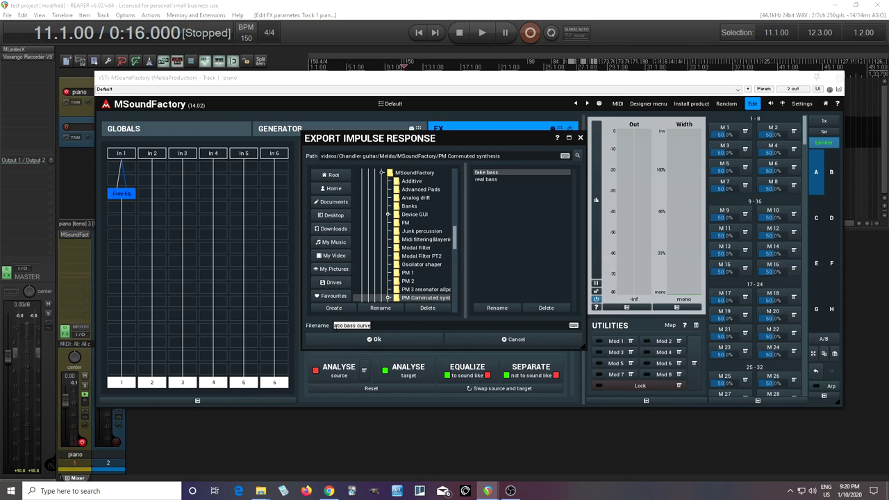
- Save the 'aco bass curve' impulse response, disconnect Free Eq, and add a Cabinet module
click(377, 339)
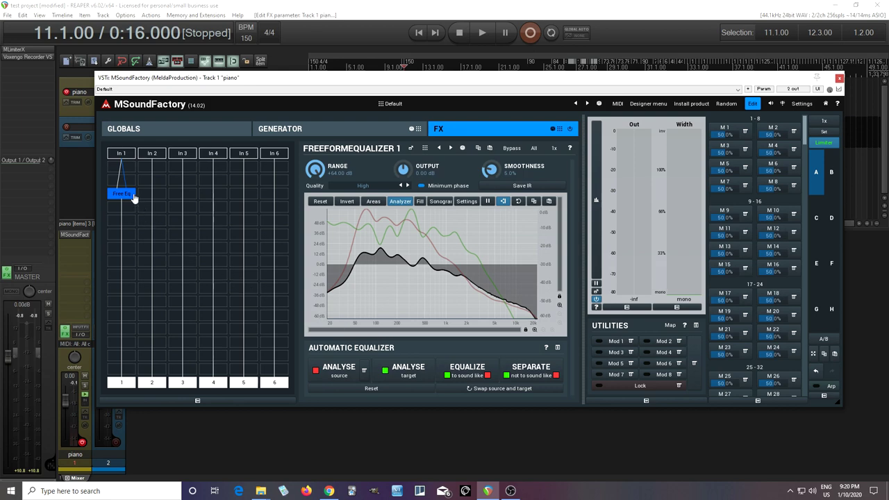
drag(133, 193, 133, 194)
click(130, 211)
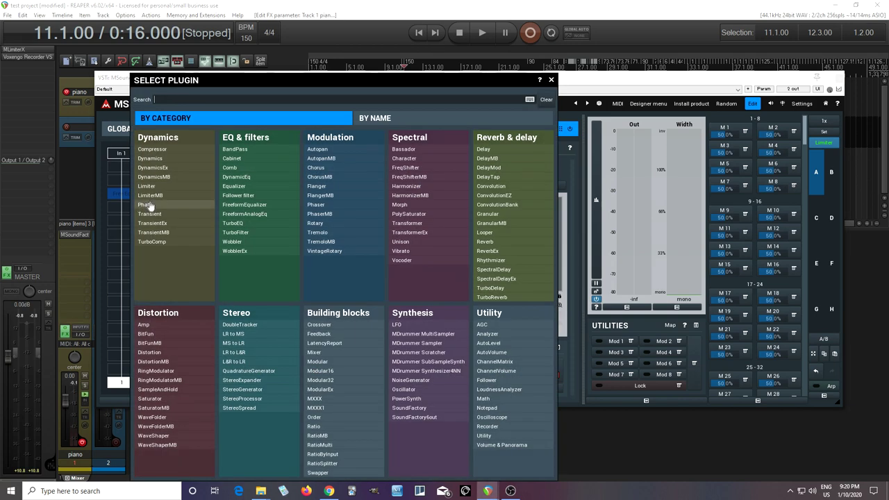
click(244, 159)
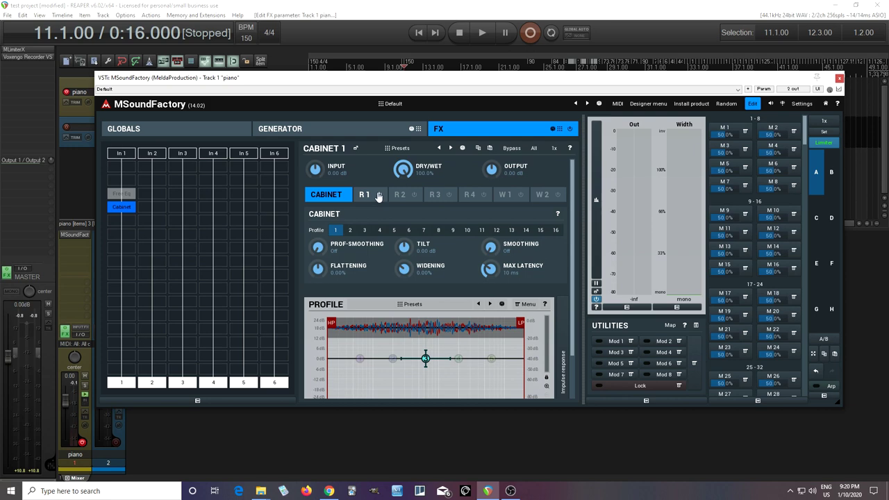
- Disable the cabinet's first resonator, load the saved impulse response as its profile, and enlarge it
click(378, 194)
click(528, 304)
click(544, 314)
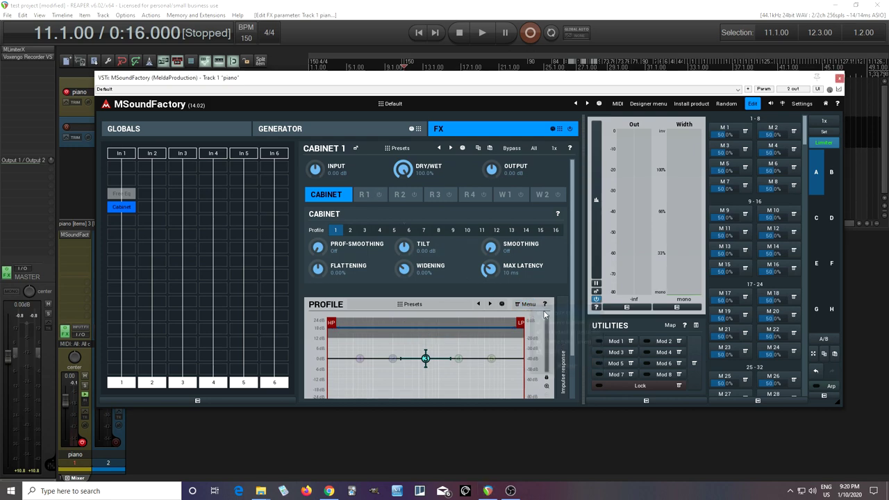
click(573, 353)
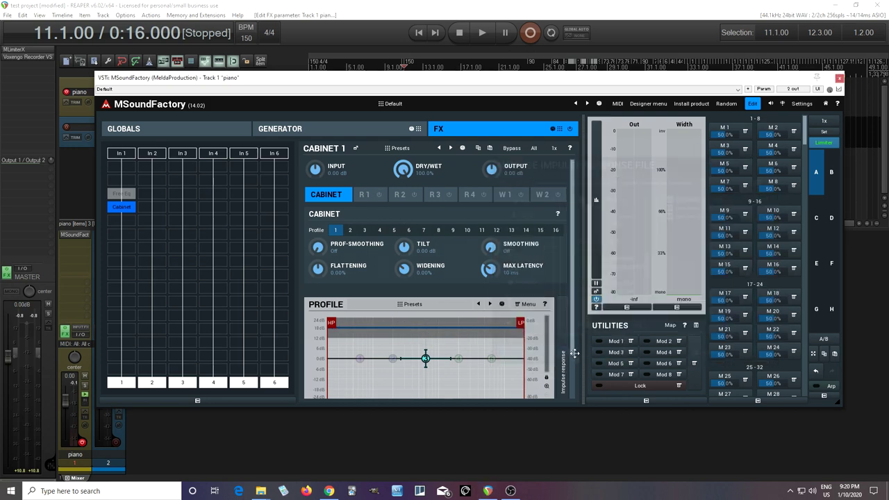
click(355, 149)
- Turn off the Cabinet profile's high-pass and low-pass filters, leaving Resonator 1 off
drag(253, 125, 281, 89)
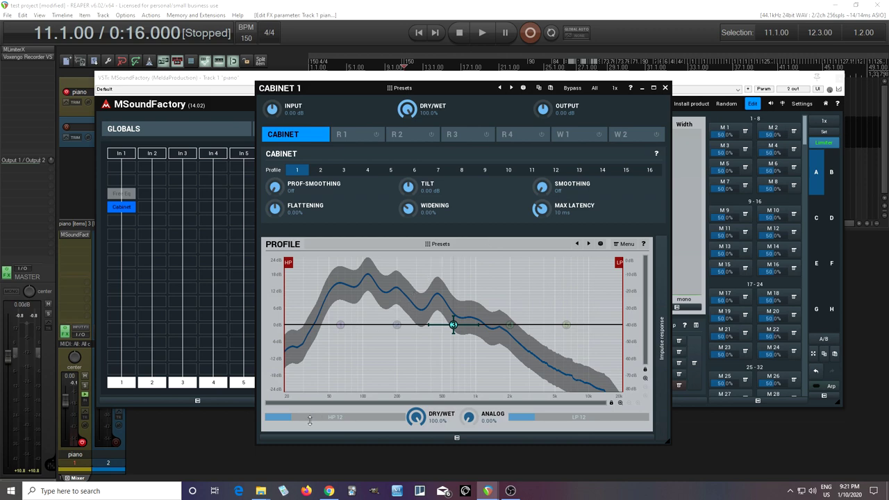
drag(310, 420, 309, 444)
drag(533, 418, 533, 444)
click(355, 137)
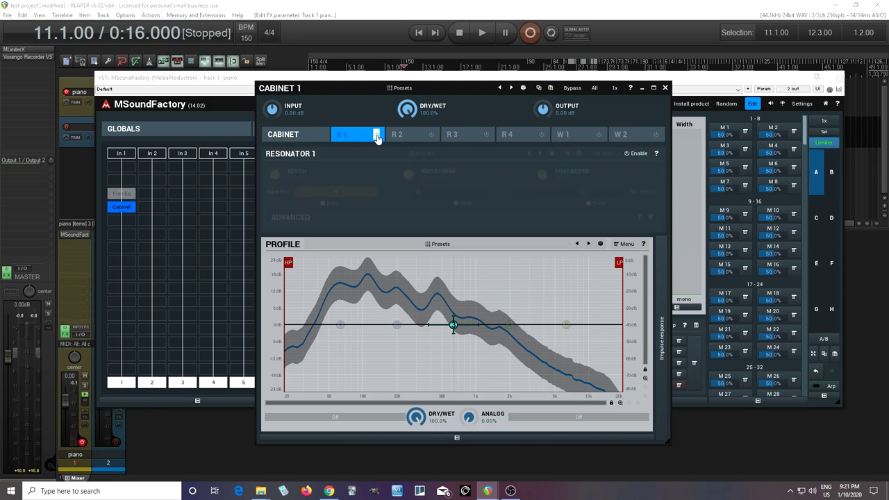
click(377, 135)
click(376, 136)
- Enable Widener 1 and load the Ambience preset 'Biodegradable button'
click(582, 136)
click(598, 136)
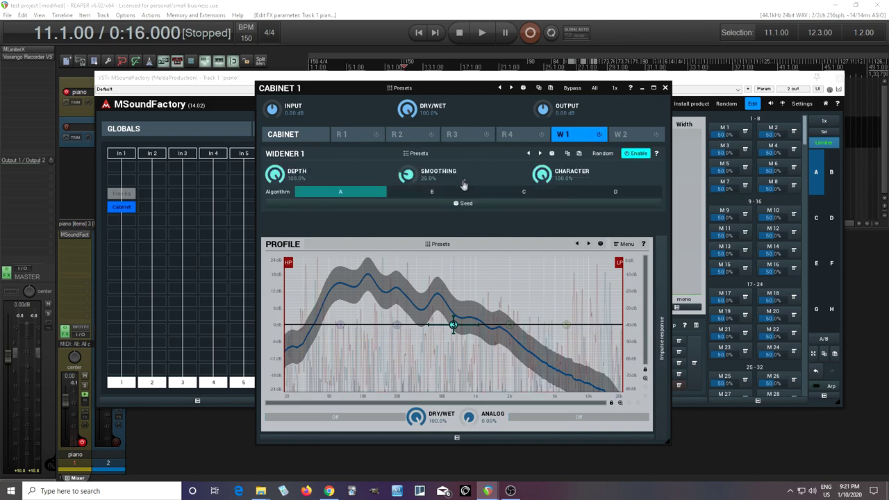
click(451, 156)
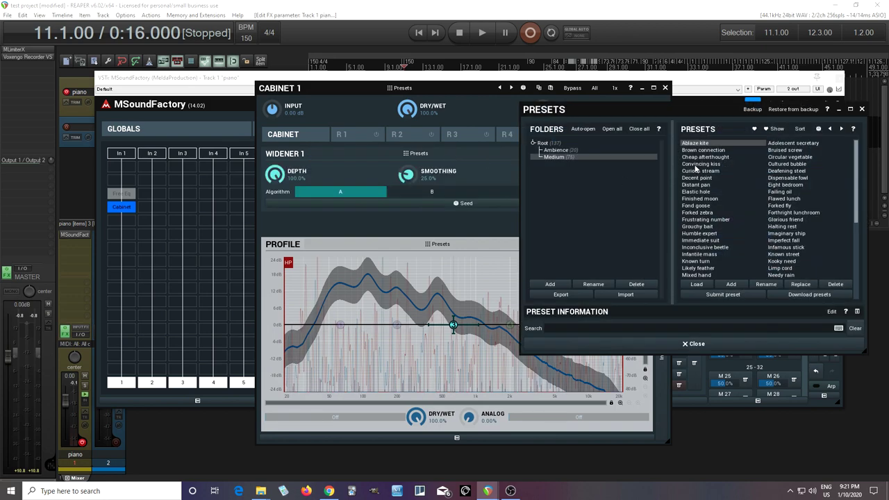
click(614, 150)
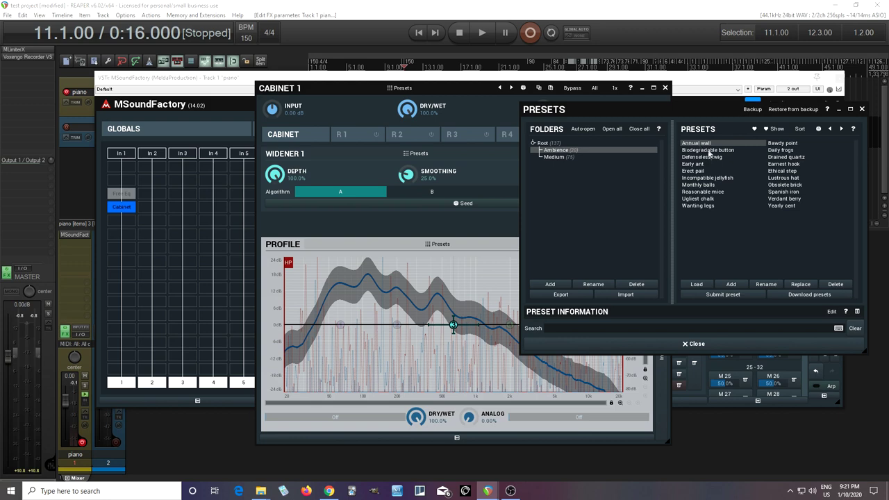
click(709, 150)
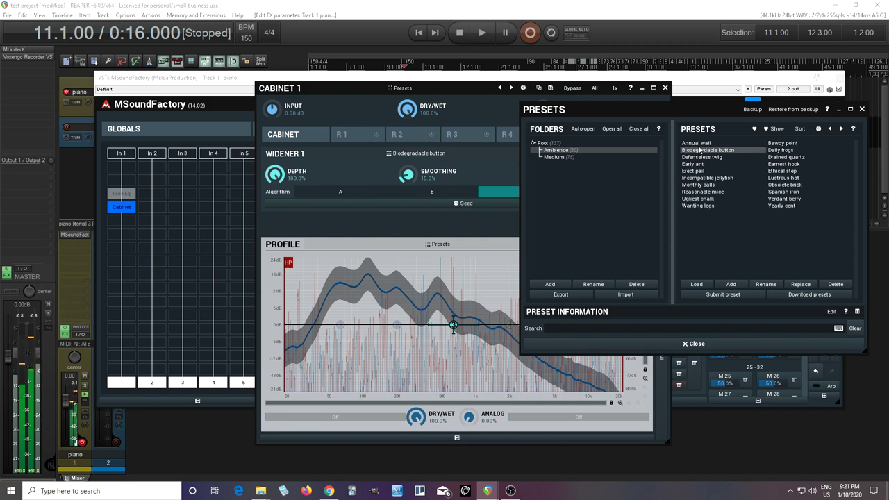
click(695, 343)
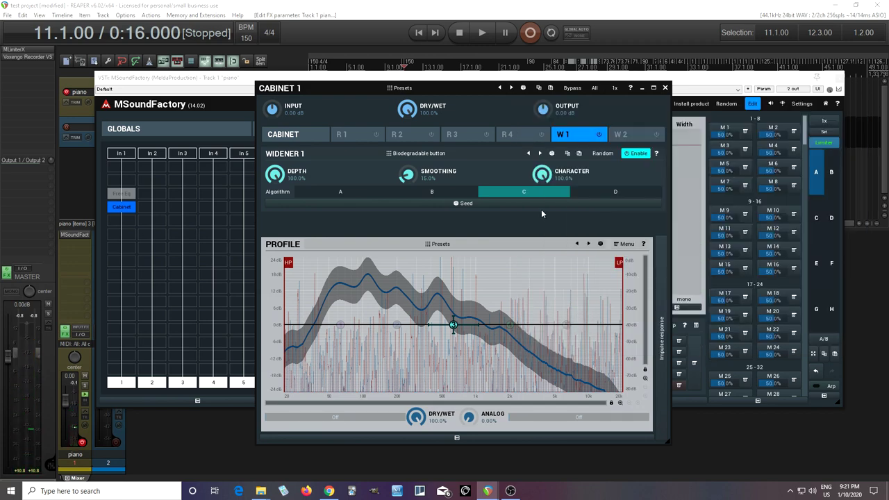
- Enable Widener 2 and load the Medium preset 'Circular vegetable'
click(642, 136)
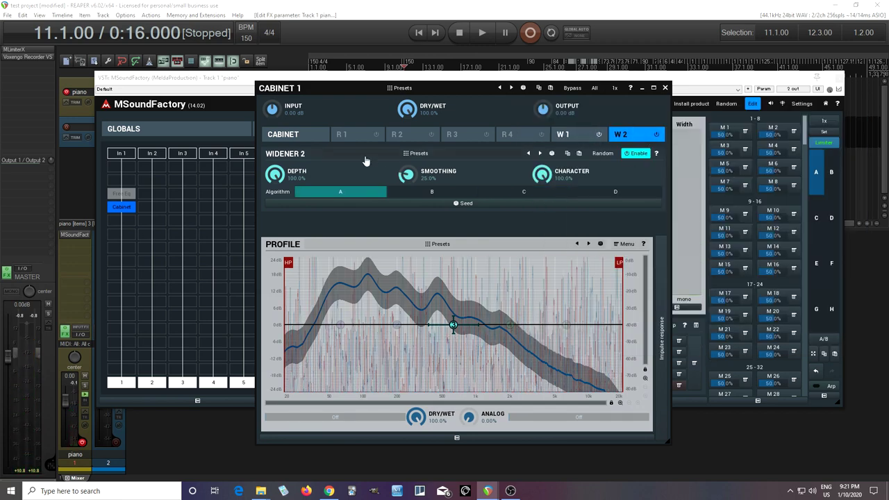
click(416, 155)
click(576, 156)
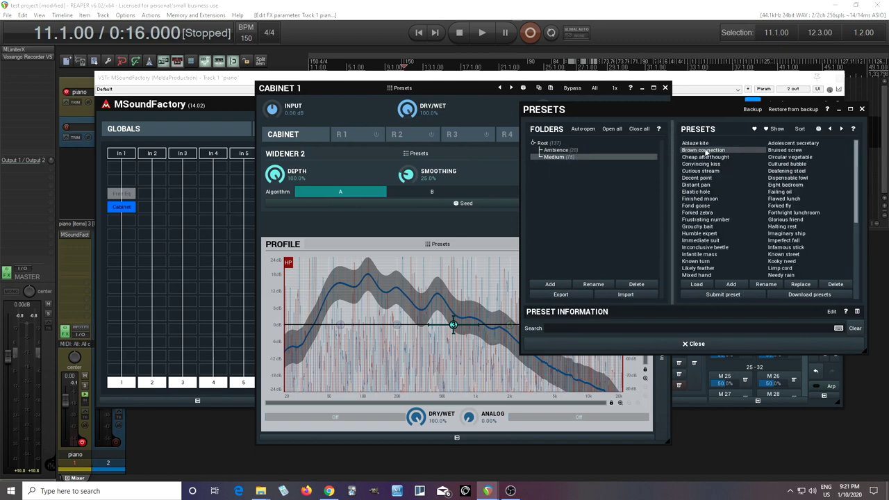
click(778, 157)
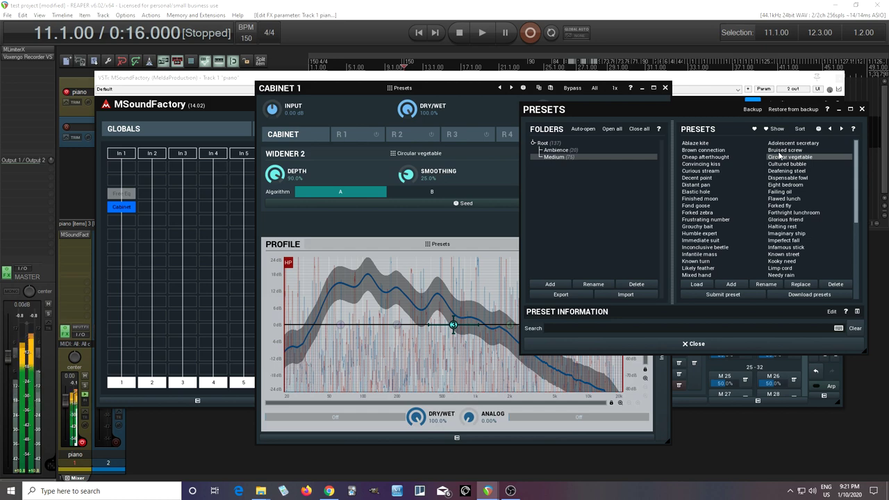
click(663, 345)
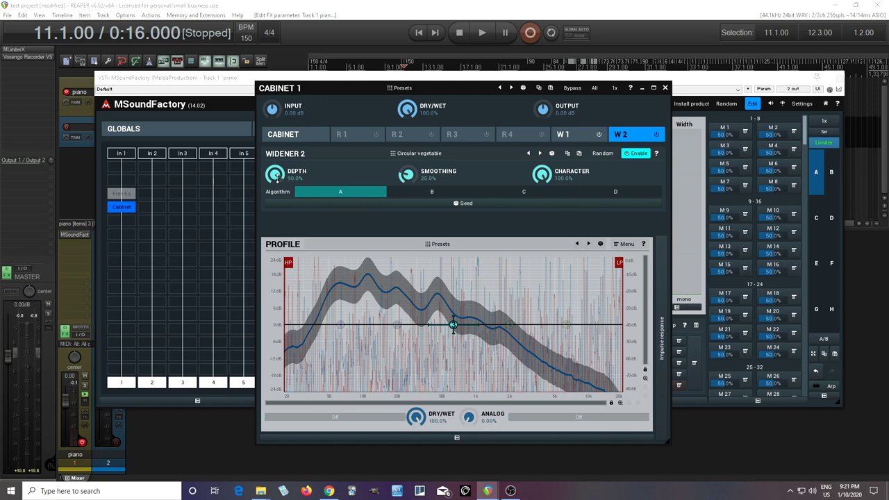
- Lower Widener 2 depth to 70%, set Cabinet Widening to Mono and Max Latency to 2.3 ms
drag(274, 174, 274, 183)
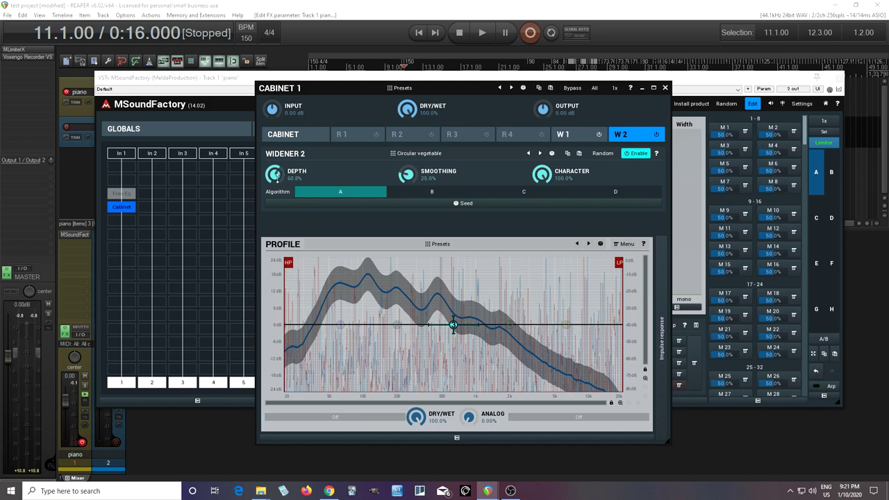
click(305, 133)
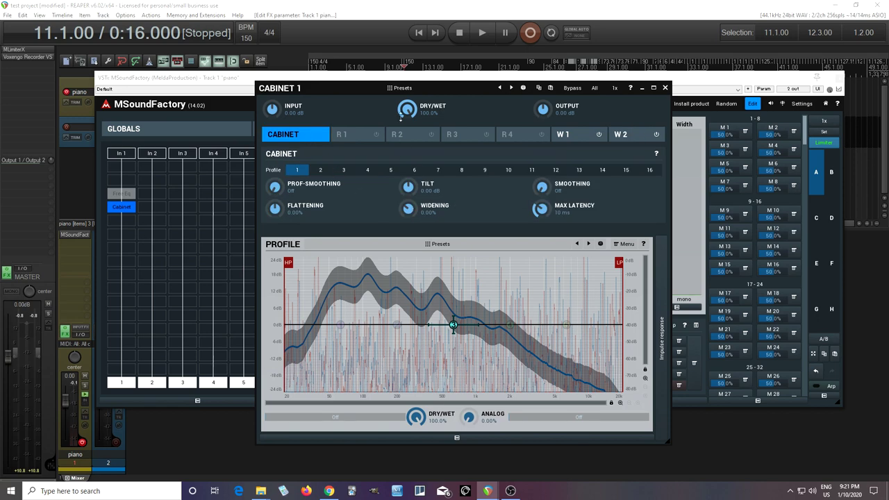
drag(283, 90, 184, 81)
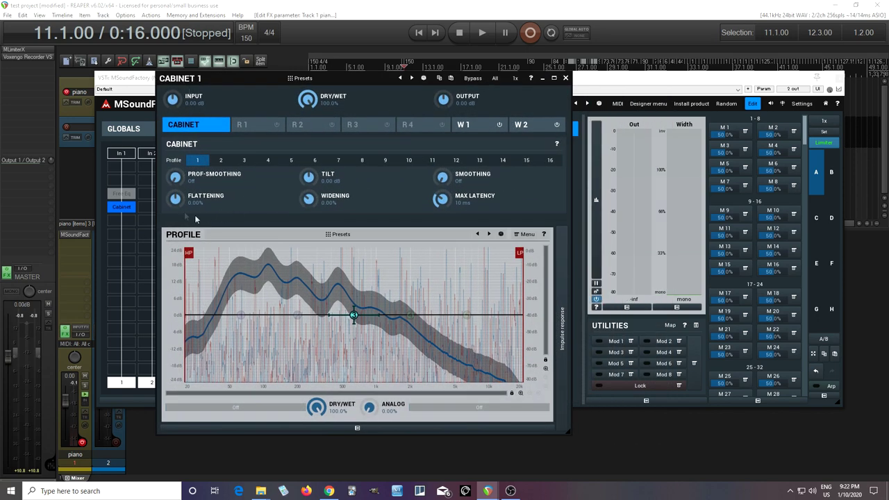
drag(309, 198, 308, 208)
drag(441, 199, 441, 188)
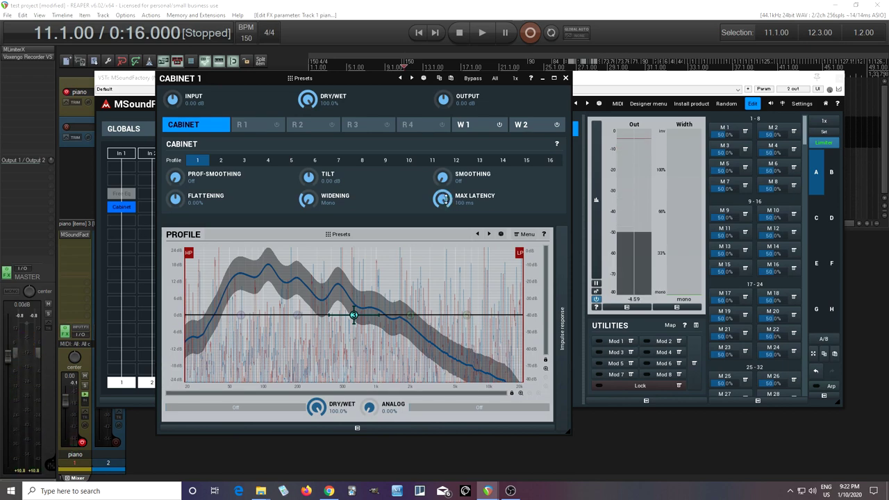
drag(445, 198, 444, 215)
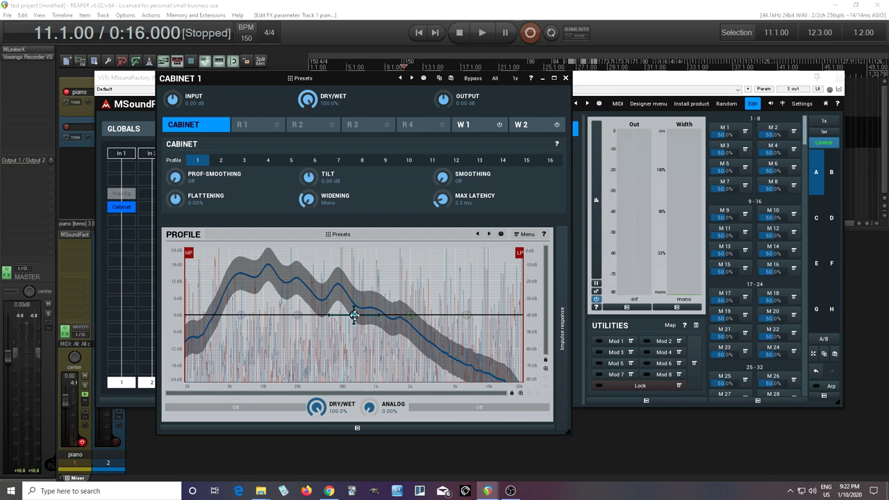
- Move profile EQ node 3 to a cut of about -5.3 dB near 1 kHz, then dock the cabinet editor
mouse_move(353, 315)
drag(354, 315, 437, 336)
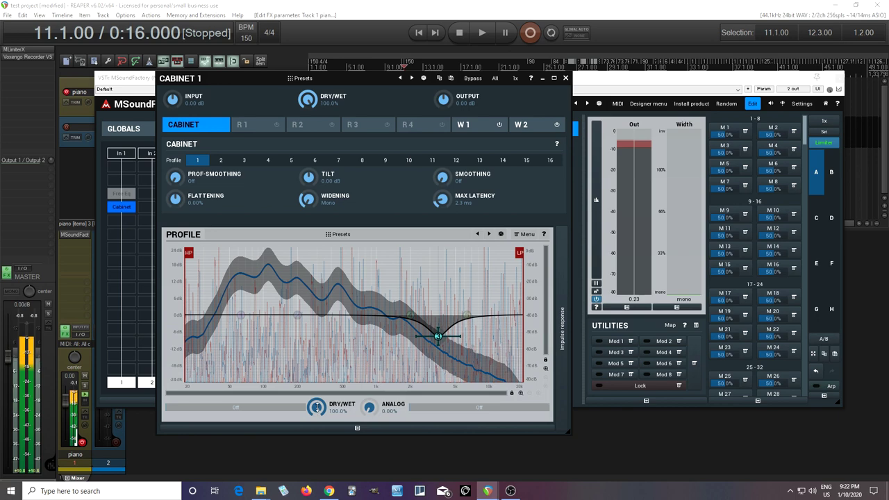
mouse_move(338, 414)
mouse_down()
mouse_move(337, 455)
mouse_move(338, 410)
mouse_up()
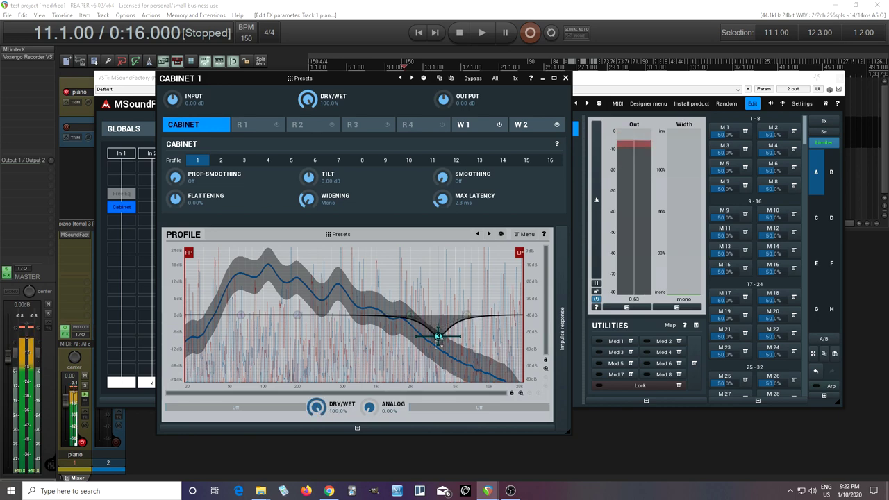
drag(438, 336, 378, 329)
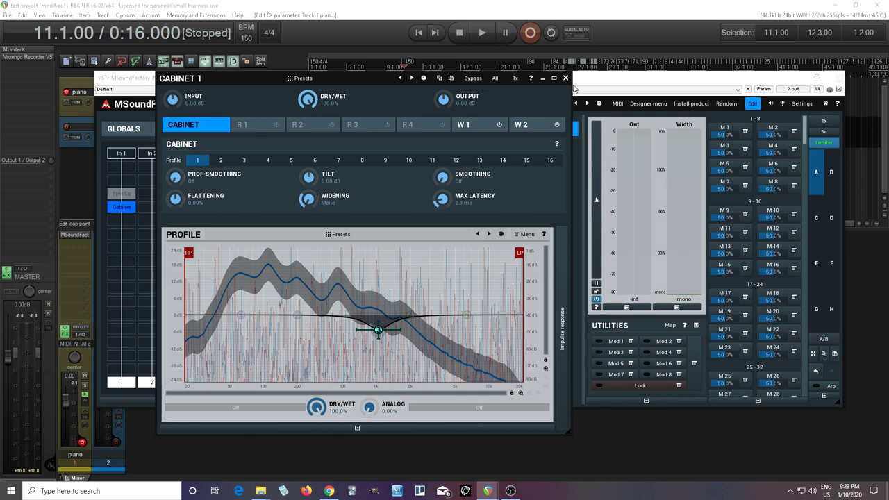
click(566, 78)
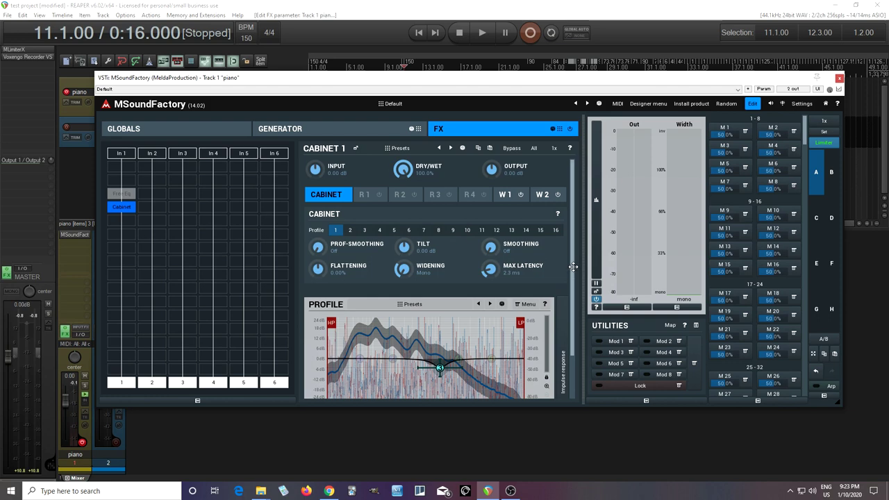
scroll(573, 267, down, 1)
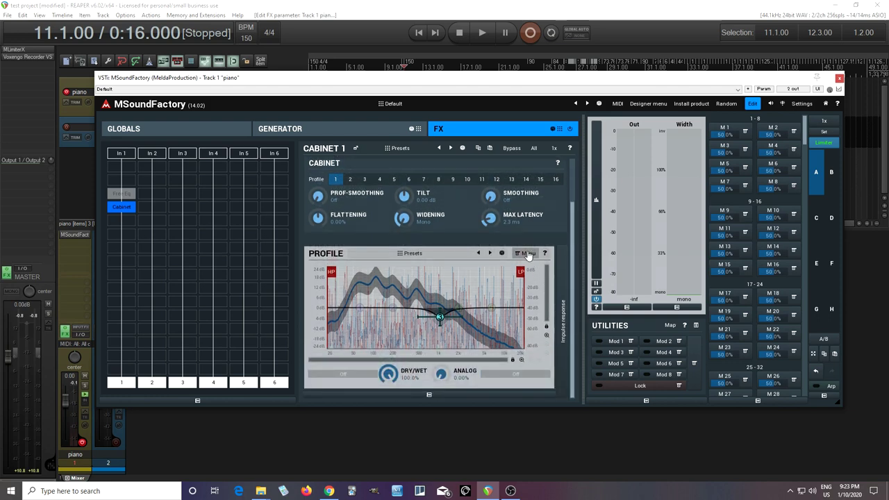
- Add a Recorder after the Cabinet, saving 'aco bass video' into the PM Commuted synthesis folder
click(528, 254)
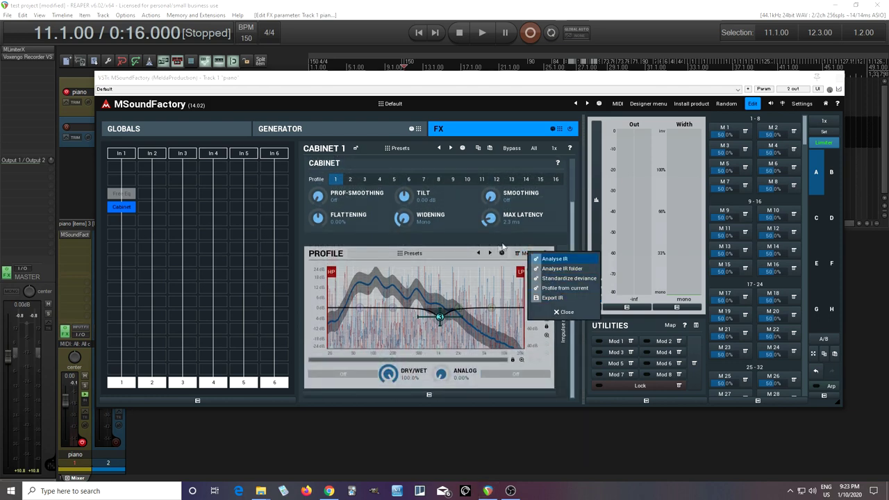
click(458, 235)
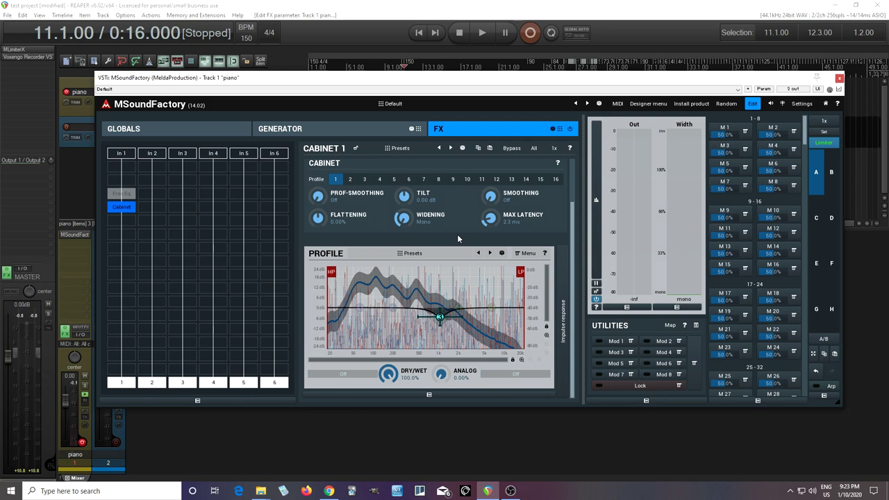
click(114, 248)
click(479, 426)
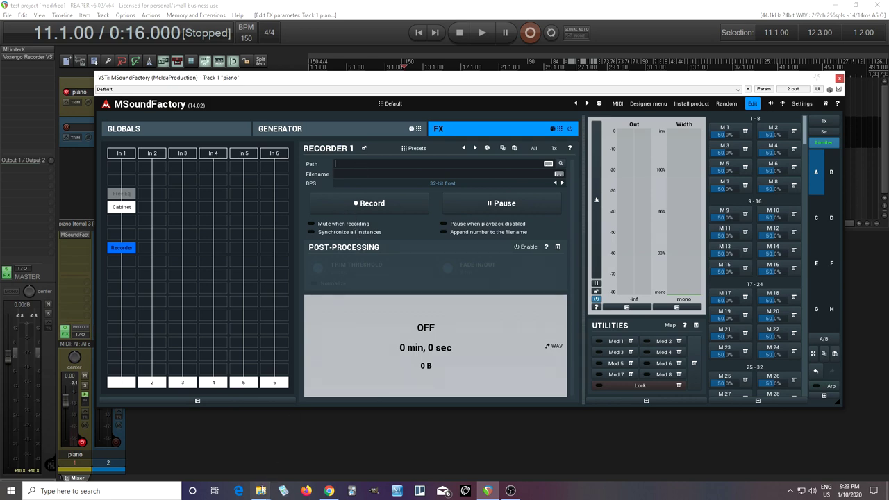
mouse_move(262, 493)
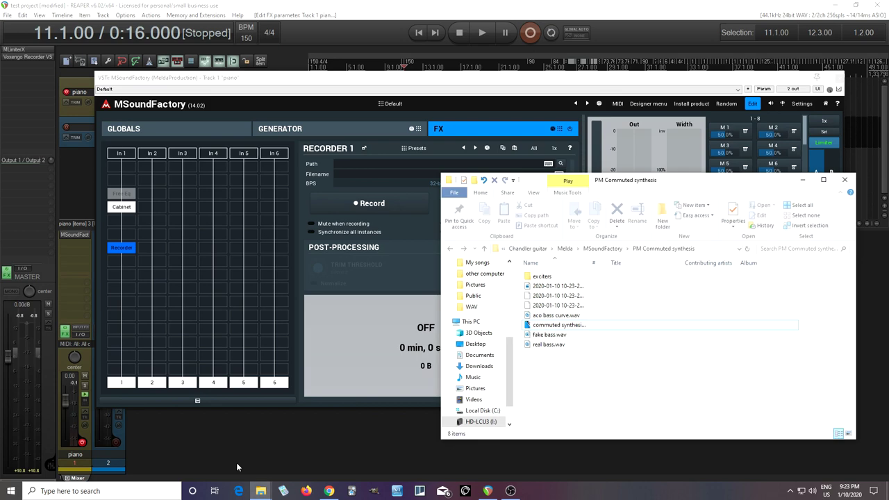
right_click(362, 167)
click(379, 182)
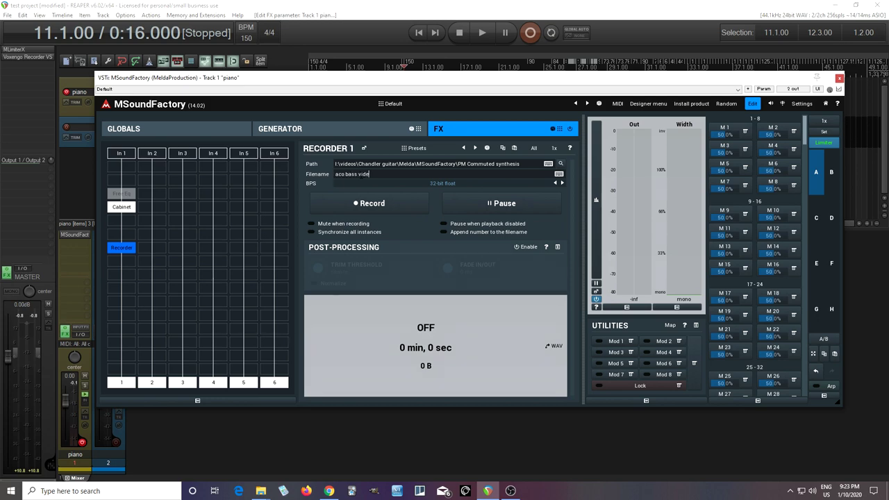
click(271, 133)
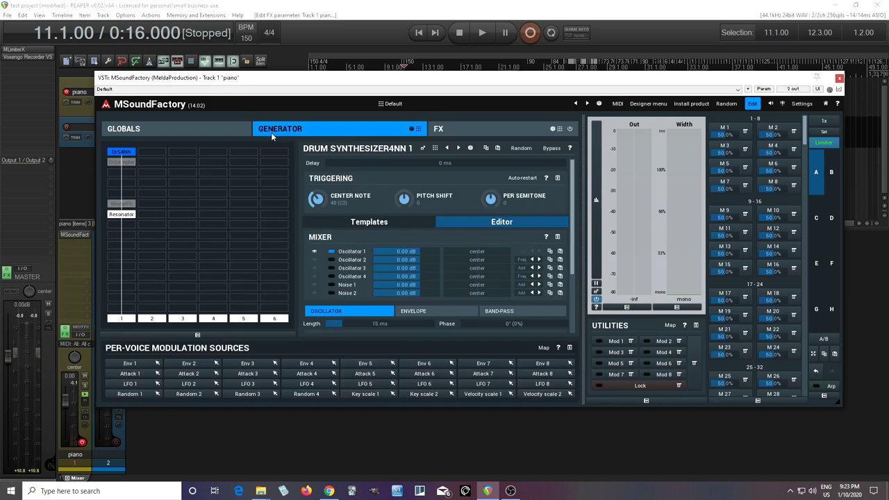
click(122, 216)
- Record a 2-second, 844 kB take of the bass with Recorder 1, then switch off the FX section
click(474, 129)
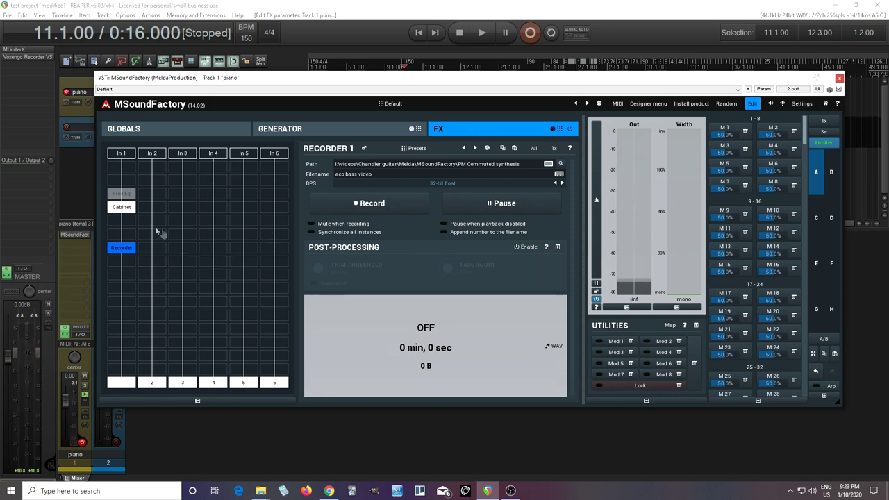
click(387, 203)
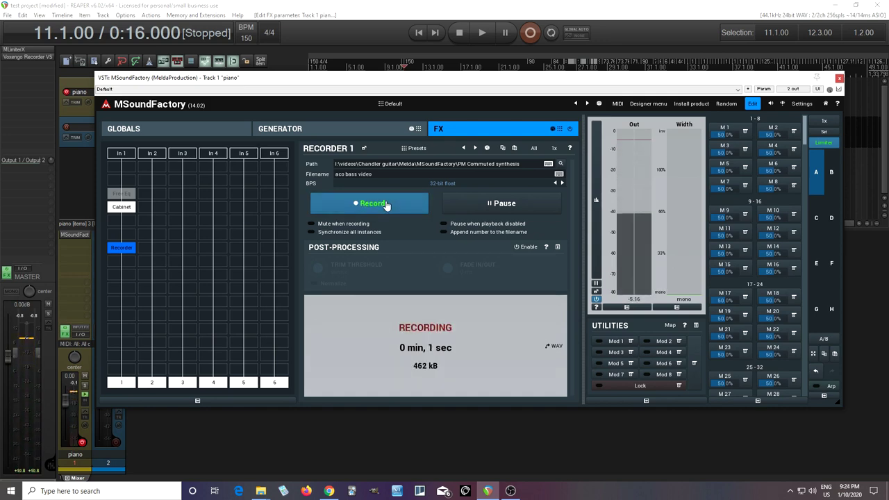
click(387, 204)
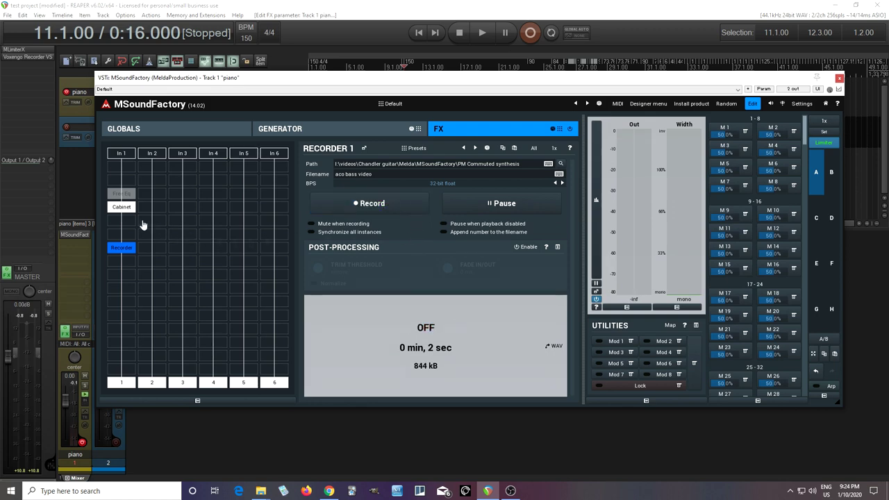
click(569, 130)
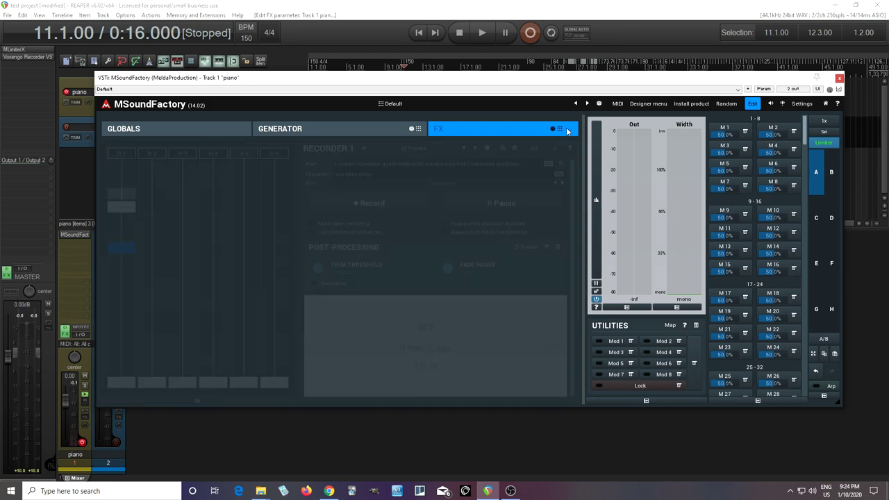
- Load aco bass video.wav into Drum Sampler 1 and move its start point slightly later
click(313, 129)
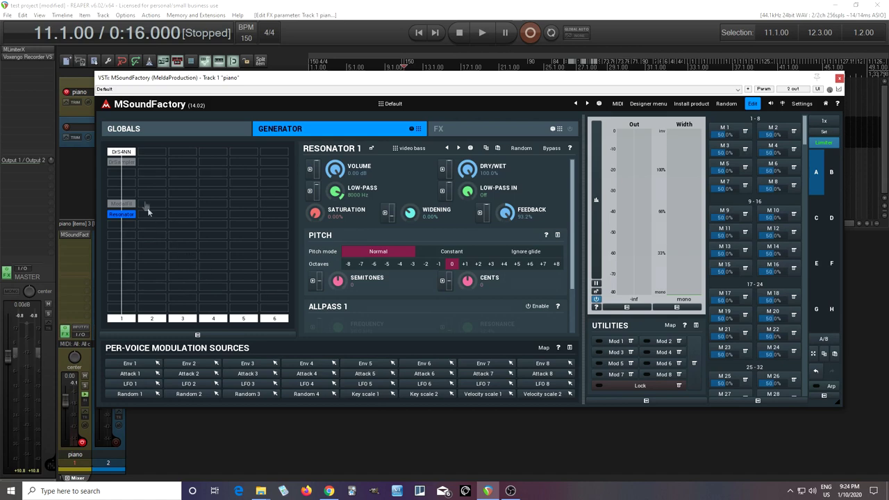
click(121, 163)
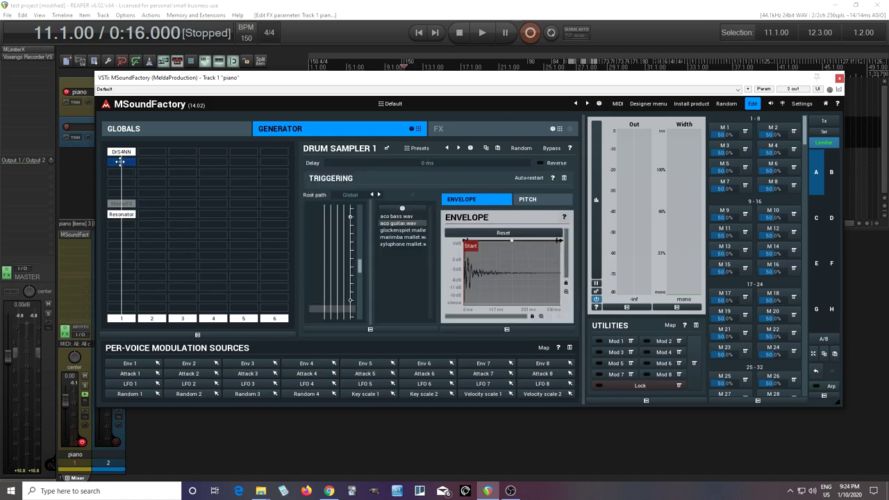
click(352, 302)
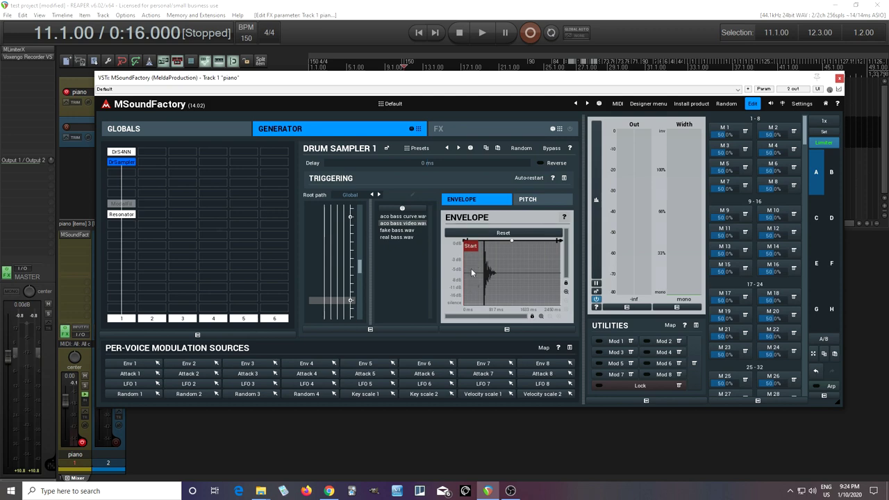
drag(471, 246, 490, 246)
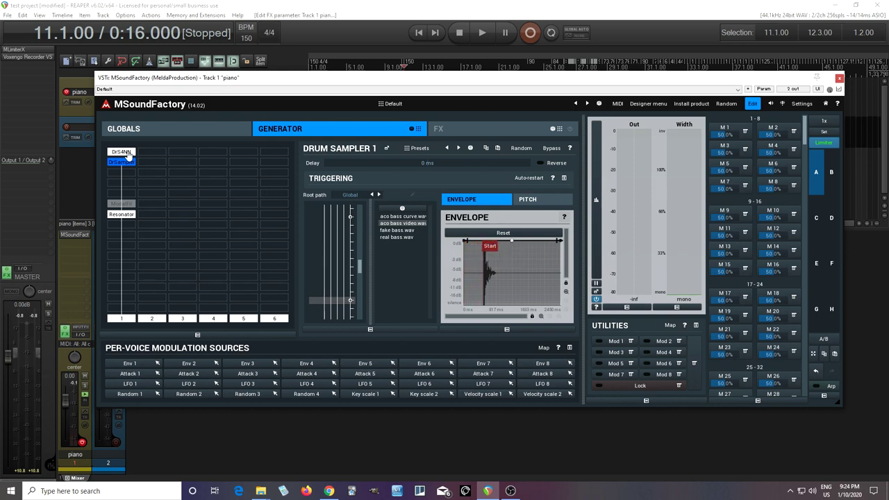
- Compare Drum Synthesizer4NN with Drum Sampler 1, switching the Drum Synthesizer off
click(124, 152)
click(122, 162)
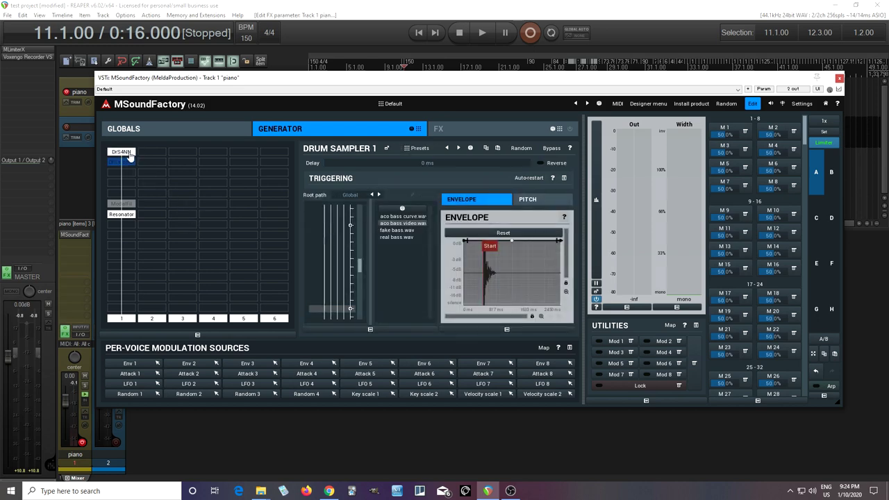
click(129, 153)
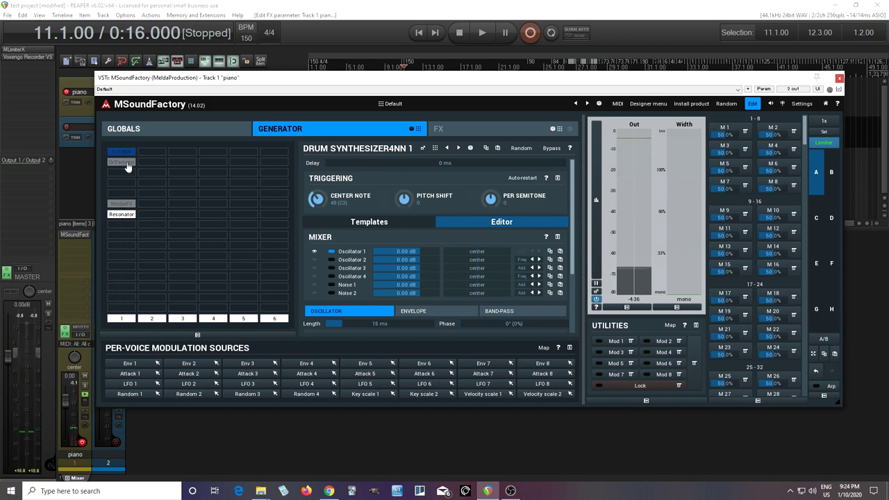
click(125, 163)
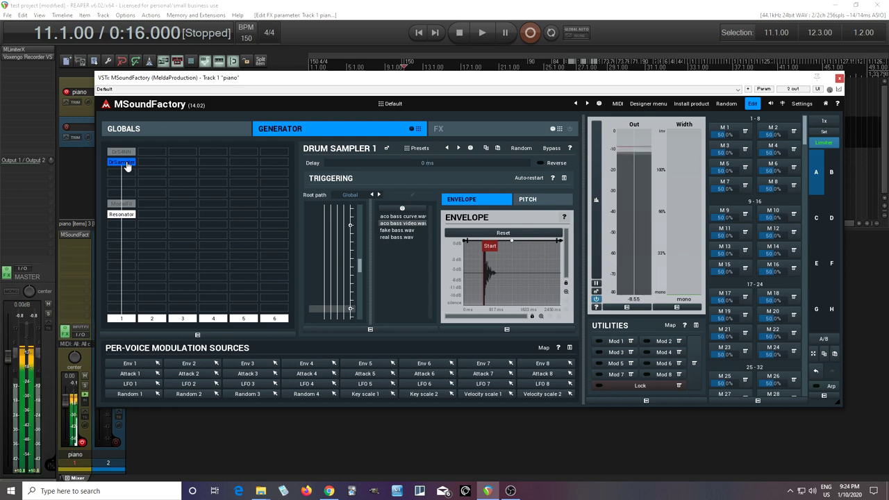